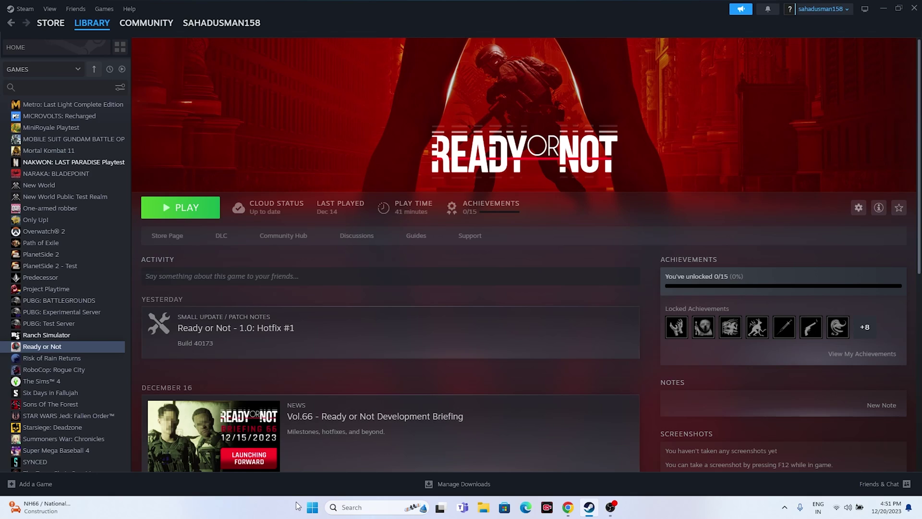
Bring up the computer's power options from Start and dismiss them without choosing any
{"action": "left_click", "coordinate": [312, 508]}
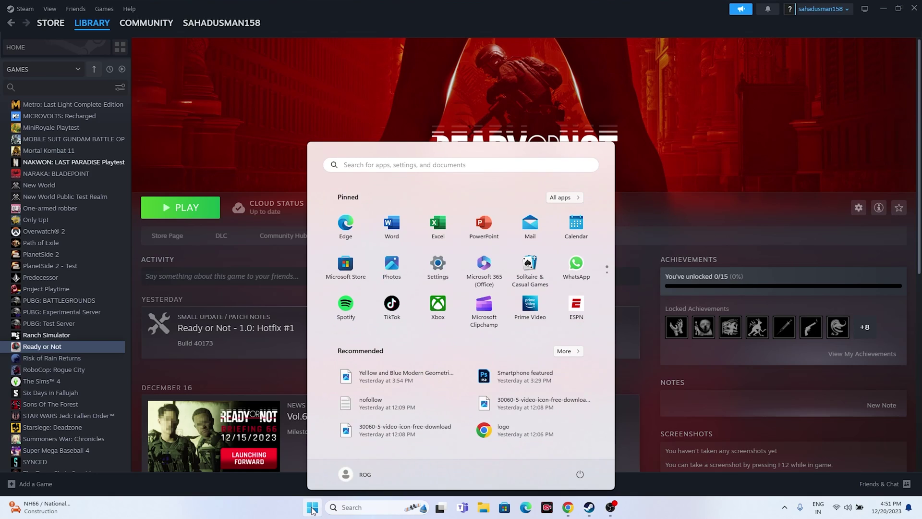
{"action": "left_click", "coordinate": [581, 474]}
{"action": "left_click", "coordinate": [656, 514]}
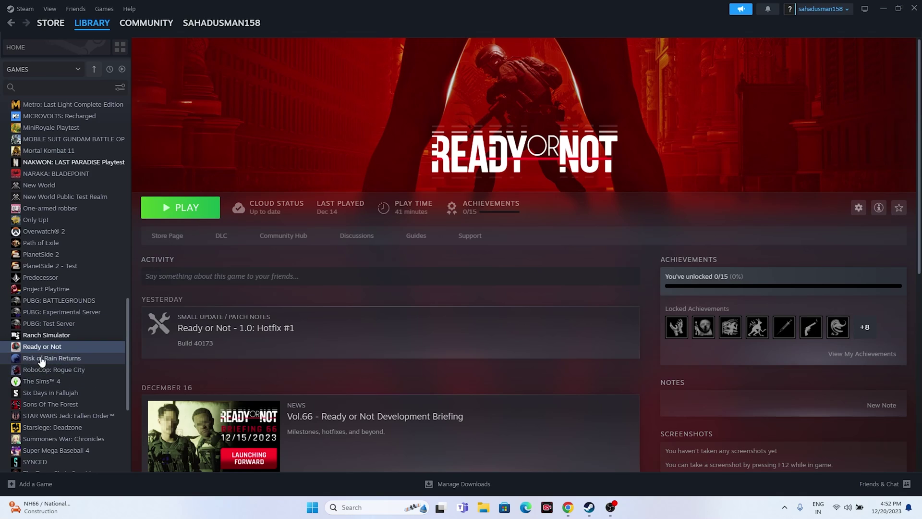
Browse to Ready or Not's installation folder from the game's installed files properties, and close the properties window
{"action": "right_click", "coordinate": [53, 348]}
{"action": "left_click", "coordinate": [72, 422]}
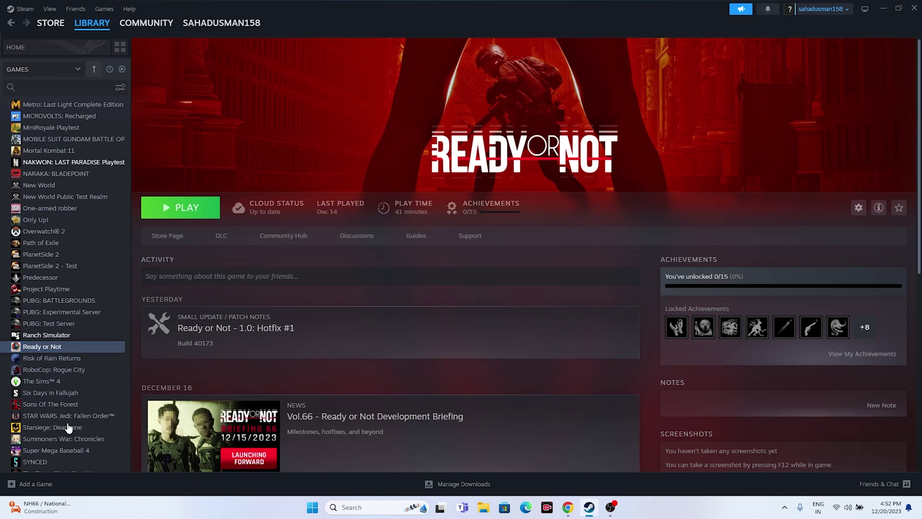
{"action": "left_click", "coordinate": [322, 187]}
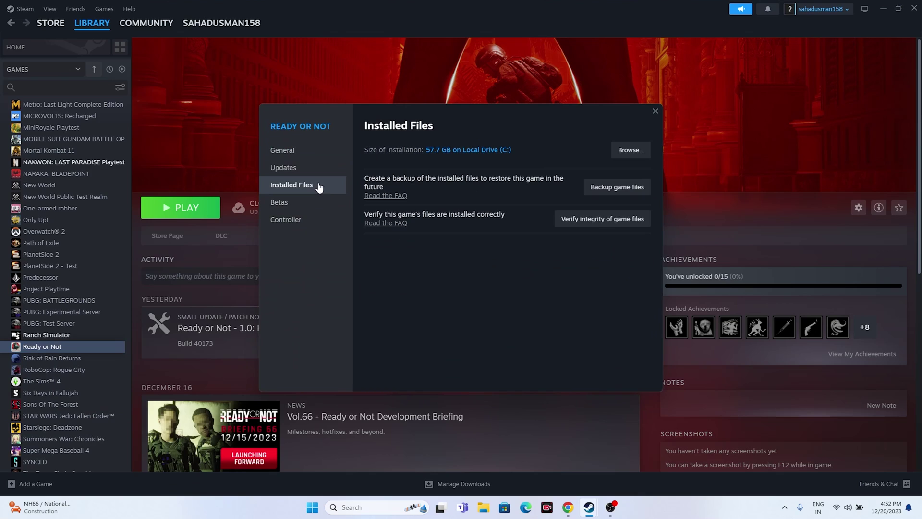
{"action": "left_click", "coordinate": [623, 151]}
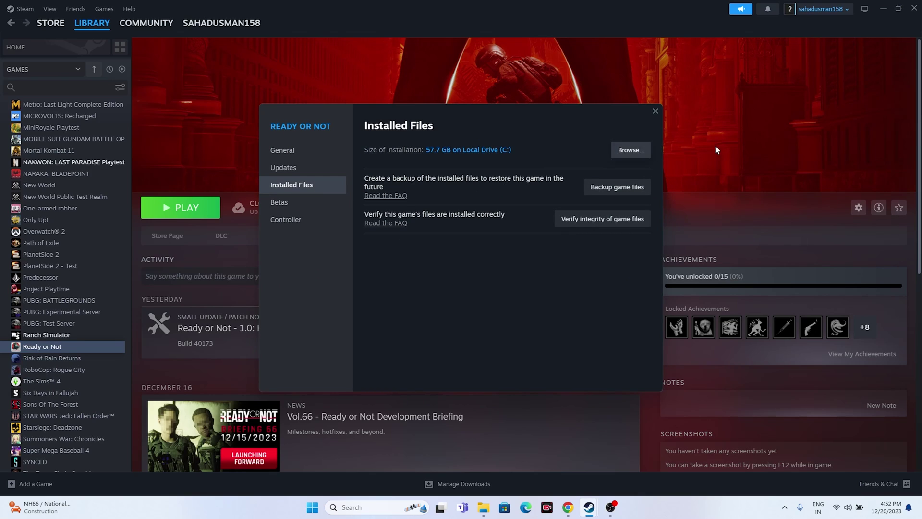
{"action": "left_click", "coordinate": [715, 145]}
{"action": "left_click", "coordinate": [883, 8]}
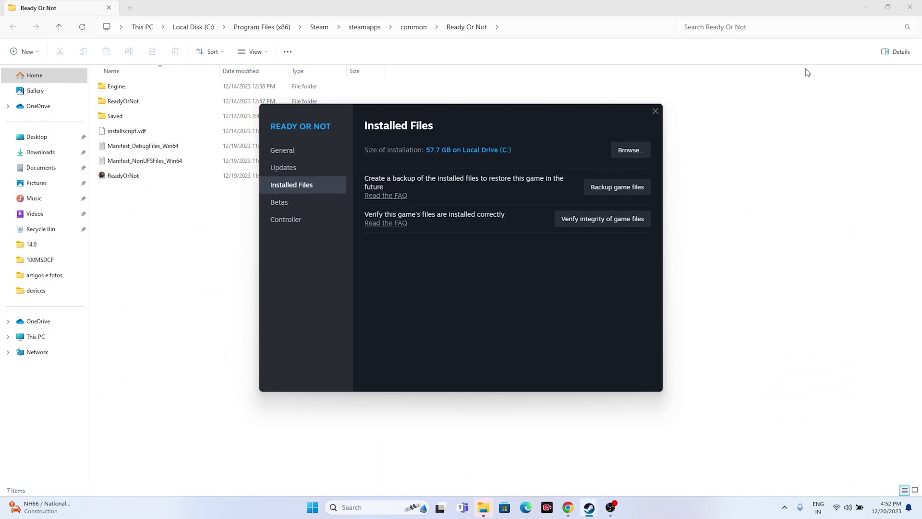
{"action": "left_click", "coordinate": [656, 111]}
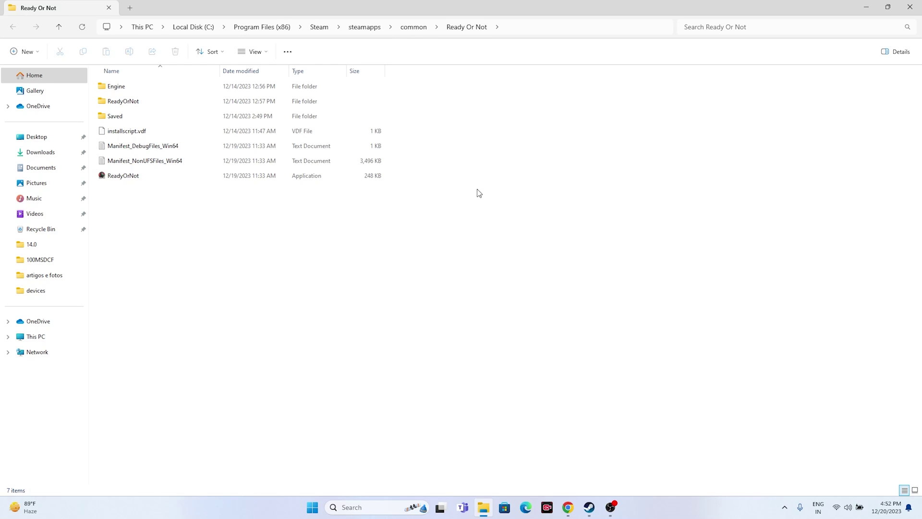
Set the ReadyOrNot application to run as an administrator in its compatibility properties and apply the change
{"action": "left_click", "coordinate": [130, 177]}
{"action": "left_click", "coordinate": [129, 178]}
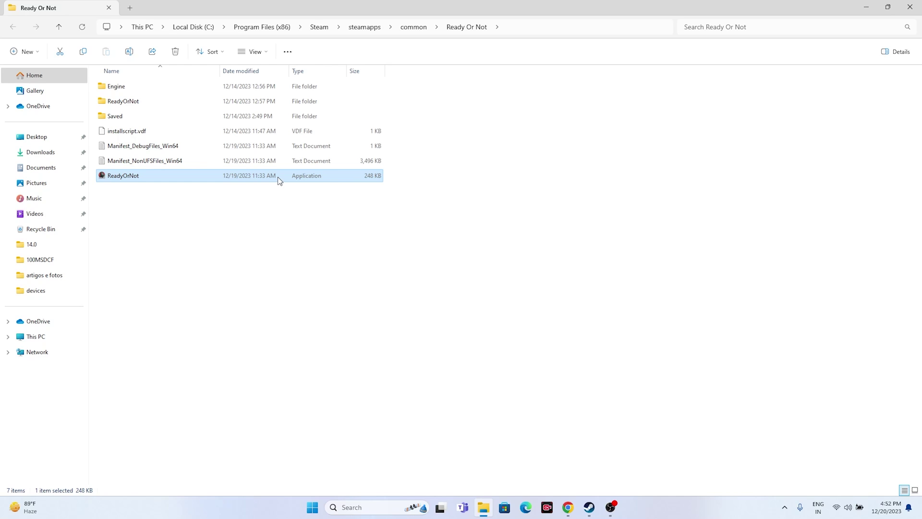
{"action": "right_click", "coordinate": [278, 177]}
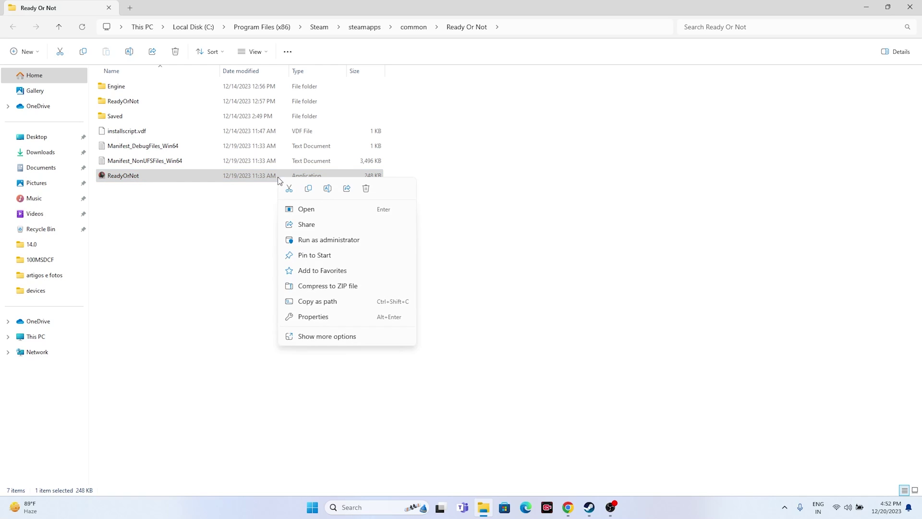
{"action": "left_click", "coordinate": [321, 342]}
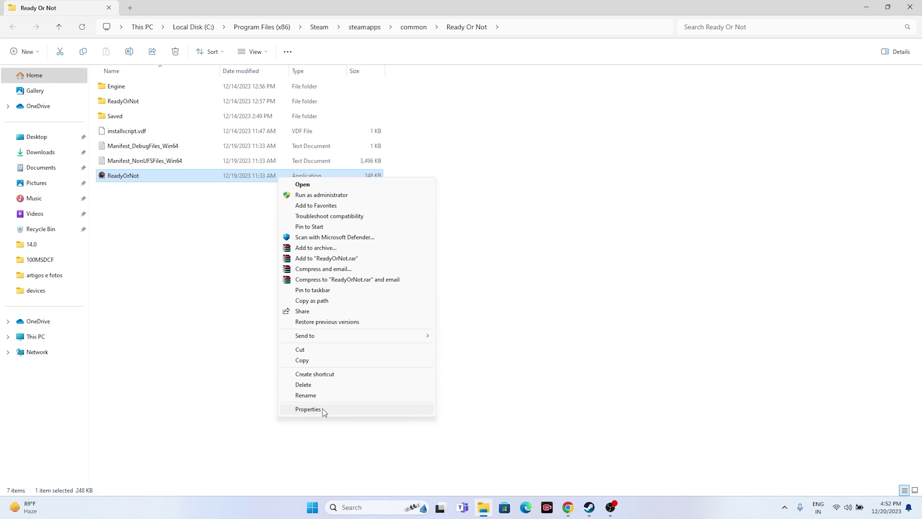
{"action": "left_click", "coordinate": [322, 410]}
{"action": "left_click", "coordinate": [332, 202]}
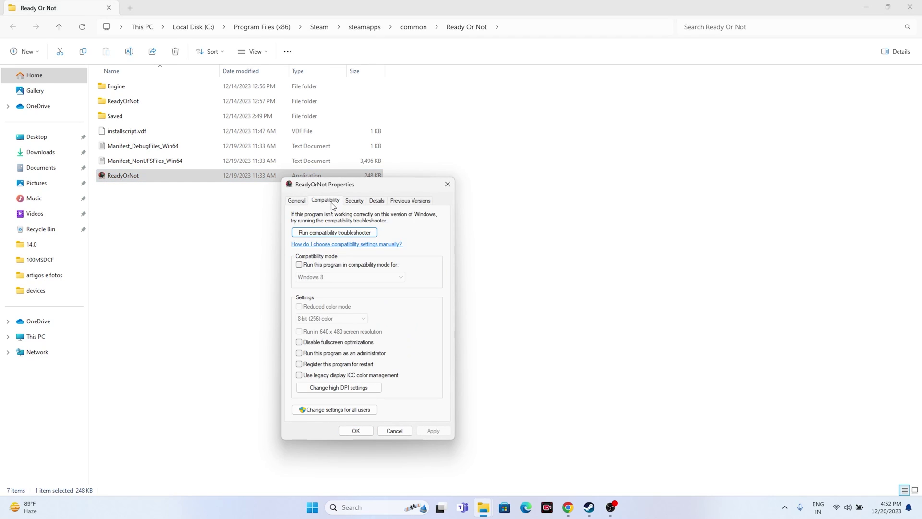
{"action": "left_click", "coordinate": [299, 354]}
{"action": "left_click", "coordinate": [433, 431]}
{"action": "left_click", "coordinate": [356, 431]}
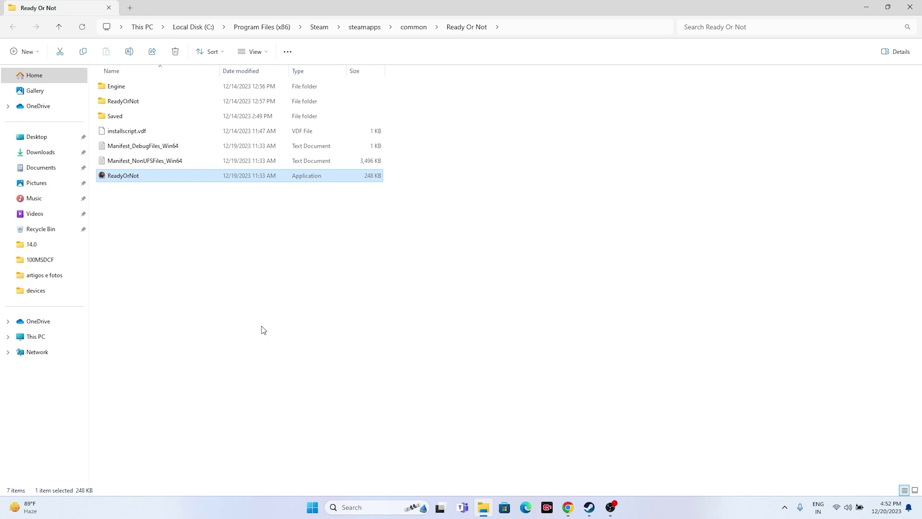
Enable compatibility mode for the ReadyOrNot application, trying Windows 7 and settling on Windows 8
{"action": "right_click", "coordinate": [176, 181]}
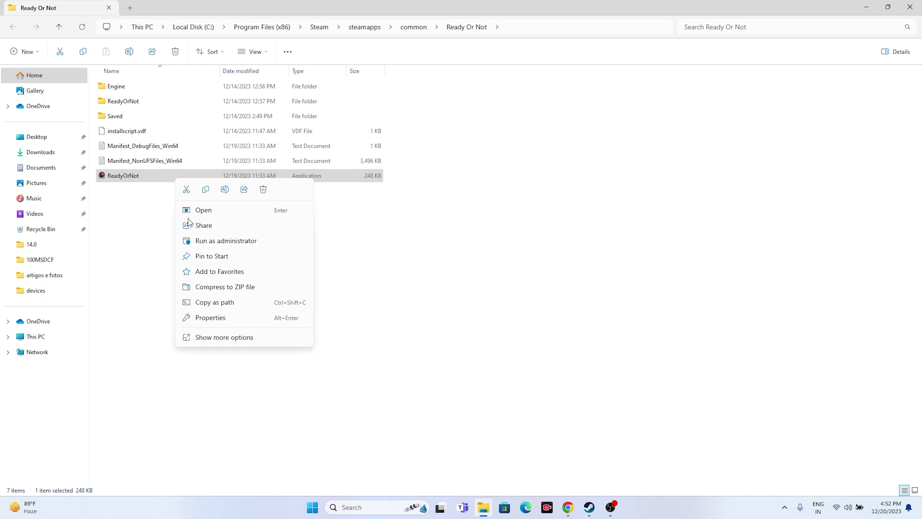
{"action": "left_click", "coordinate": [224, 337]}
{"action": "left_click", "coordinate": [220, 410]}
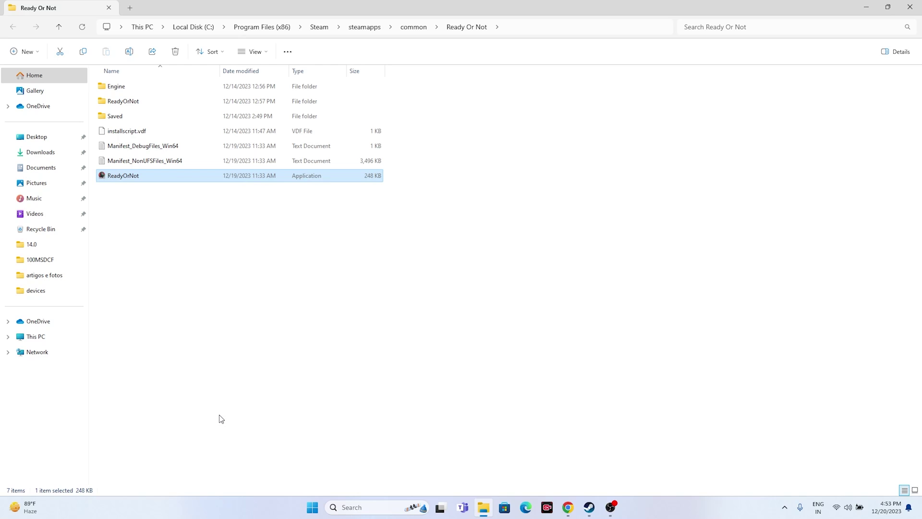
{"action": "left_click", "coordinate": [223, 201]}
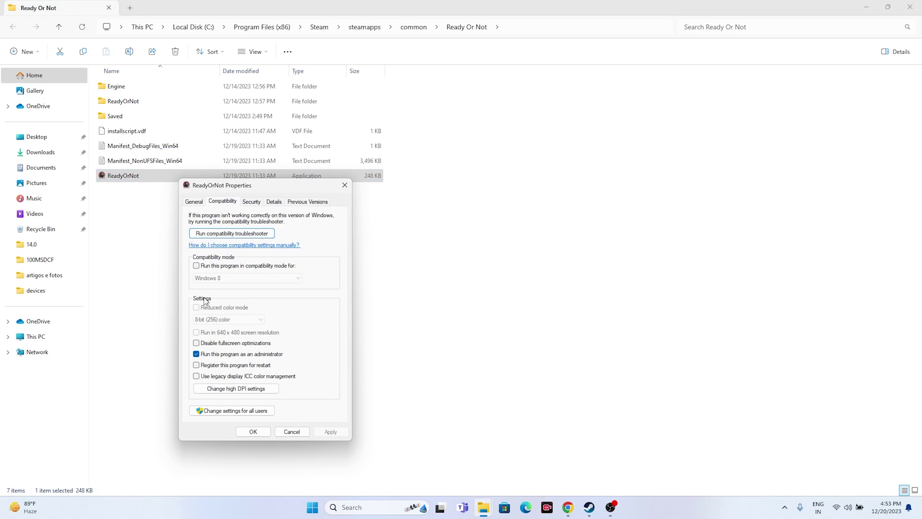
{"action": "left_click", "coordinate": [196, 266]}
{"action": "left_click", "coordinate": [243, 277]}
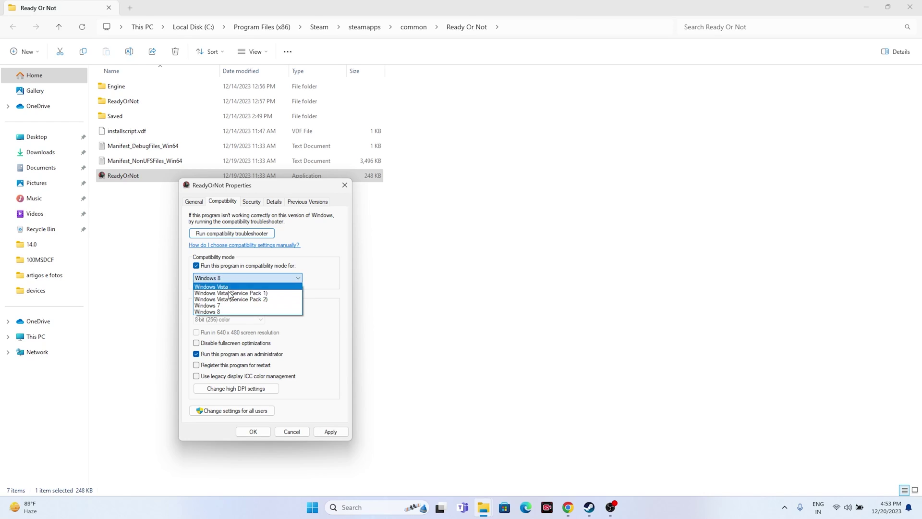
{"action": "left_click", "coordinate": [229, 306]}
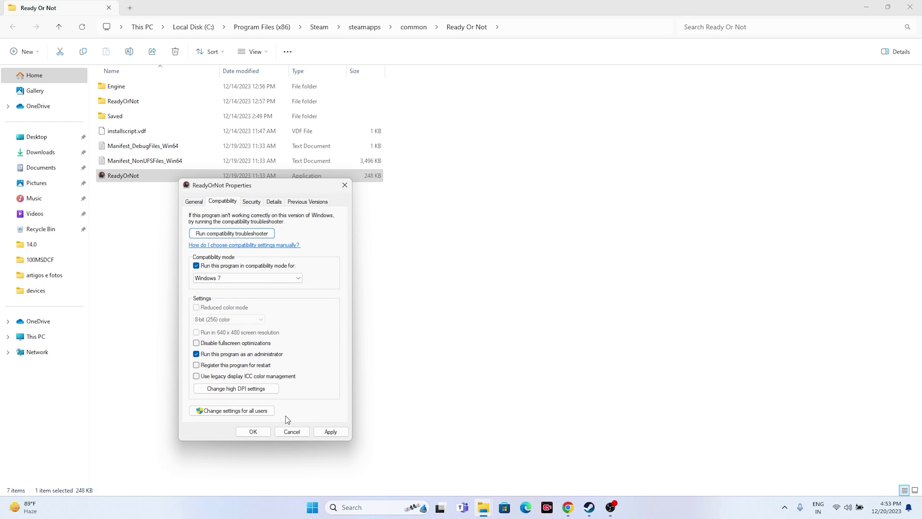
{"action": "left_click", "coordinate": [222, 279]}
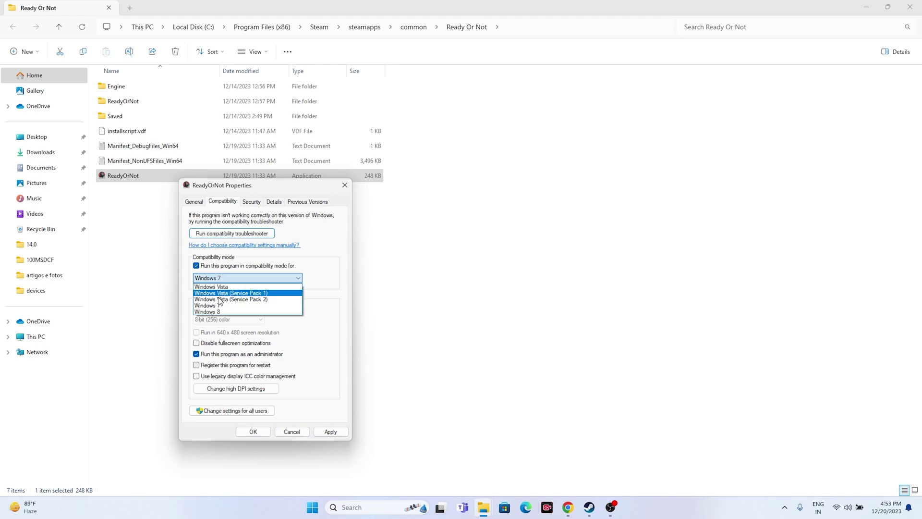
{"action": "left_click", "coordinate": [218, 312]}
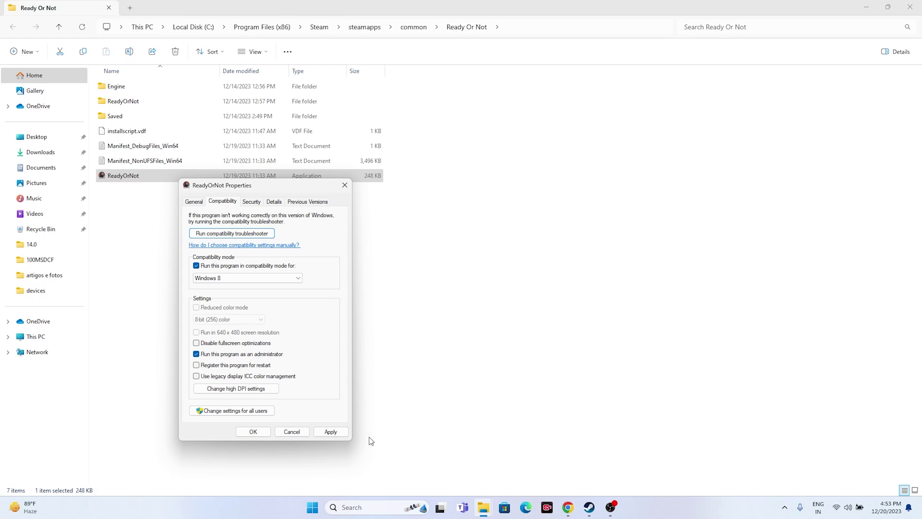
{"action": "left_click", "coordinate": [257, 432]}
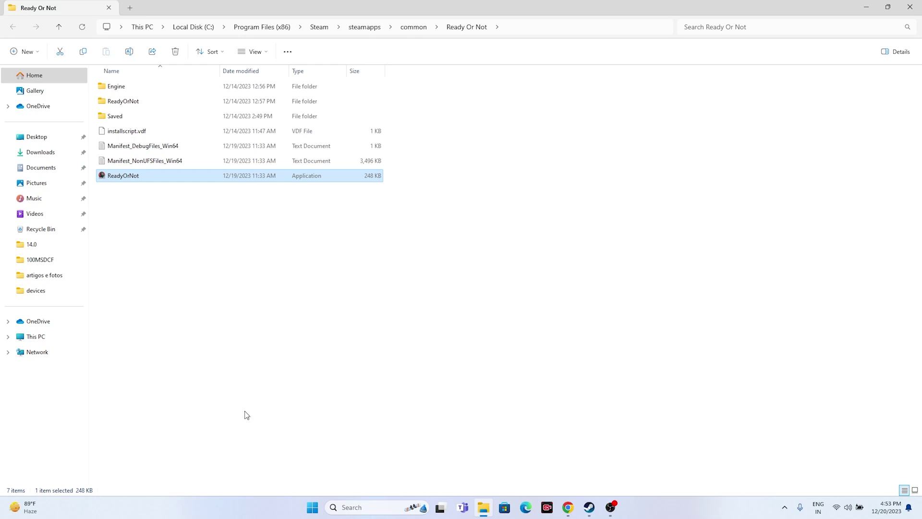
Close the game folder and revisit the Ready or Not library page in Steam
{"action": "left_click", "coordinate": [910, 7]}
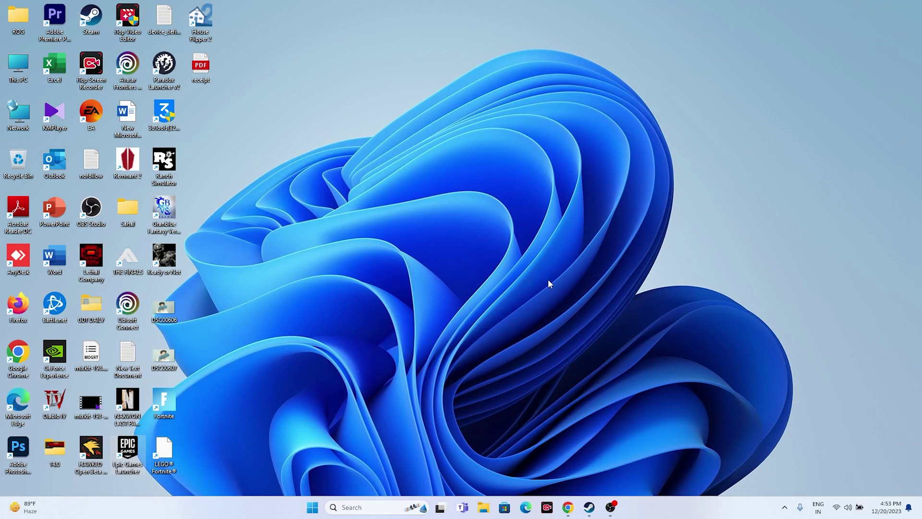
{"action": "left_click", "coordinate": [589, 507]}
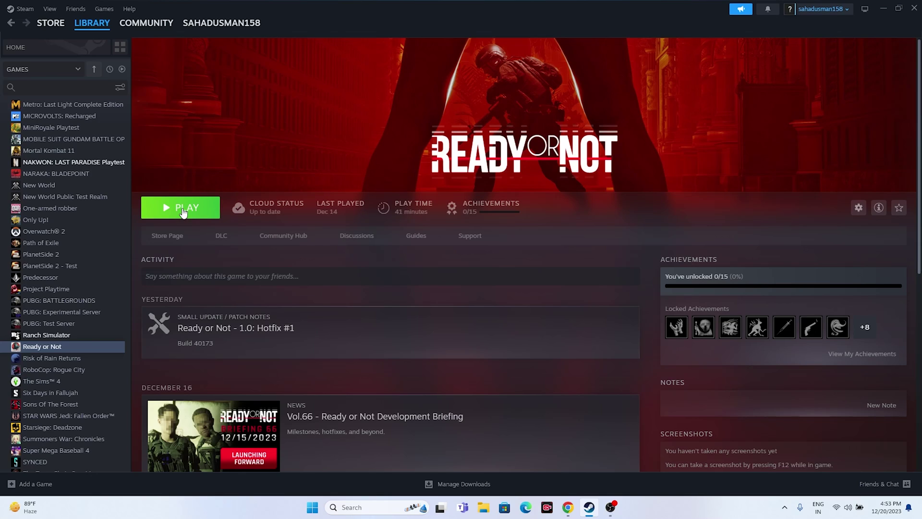
{"action": "left_click", "coordinate": [882, 9]}
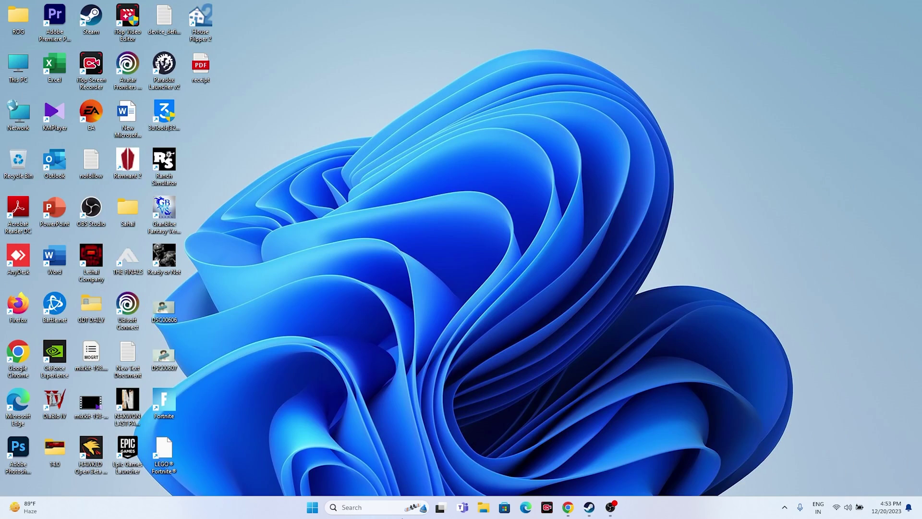
Switch to Windows Settings and check the automatic time zone and time options under Date & time
{"action": "left_click", "coordinate": [377, 510]}
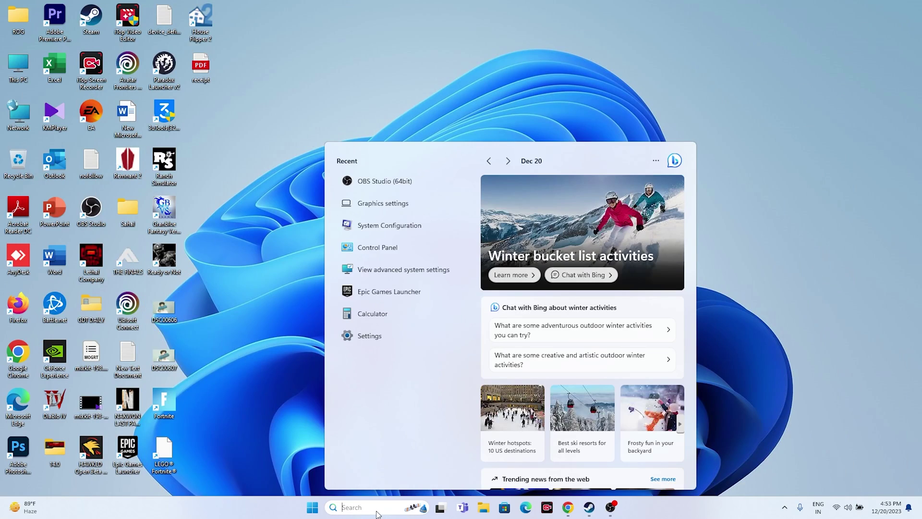
{"action": "left_click", "coordinate": [376, 338]}
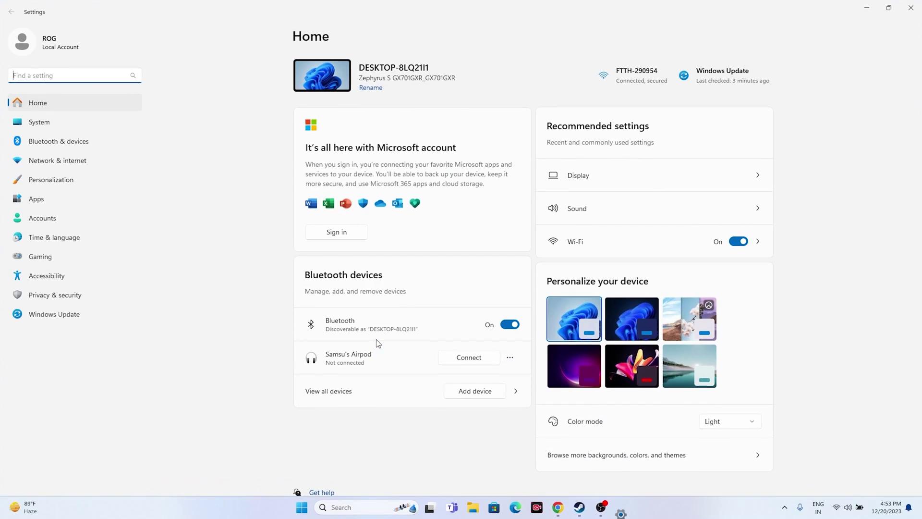
{"action": "left_click", "coordinate": [73, 240]}
{"action": "left_click", "coordinate": [338, 122]}
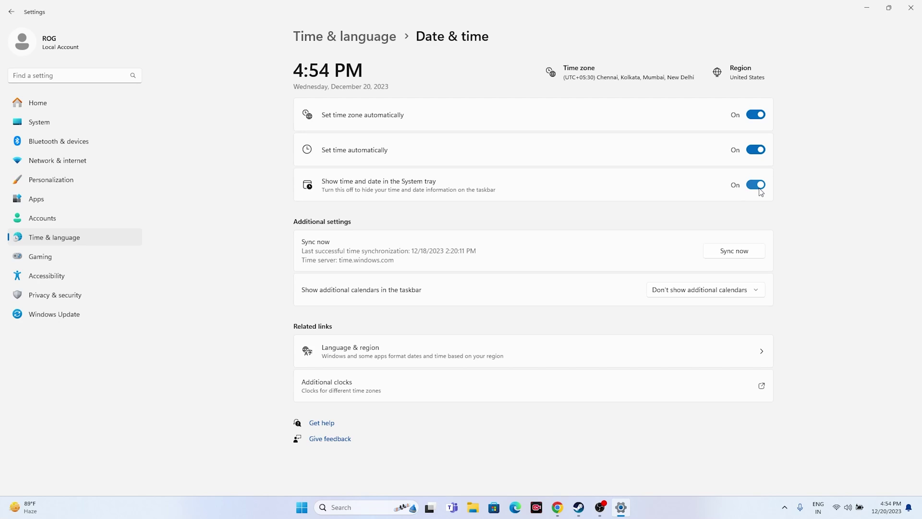
Review the country or region choices under Language & region without changing them, and close Settings
{"action": "left_click", "coordinate": [11, 11]}
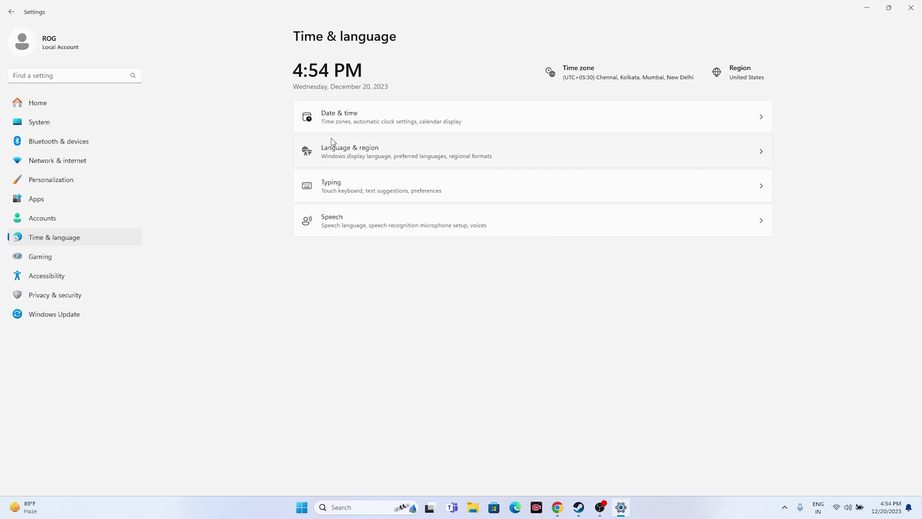
{"action": "left_click", "coordinate": [339, 153]}
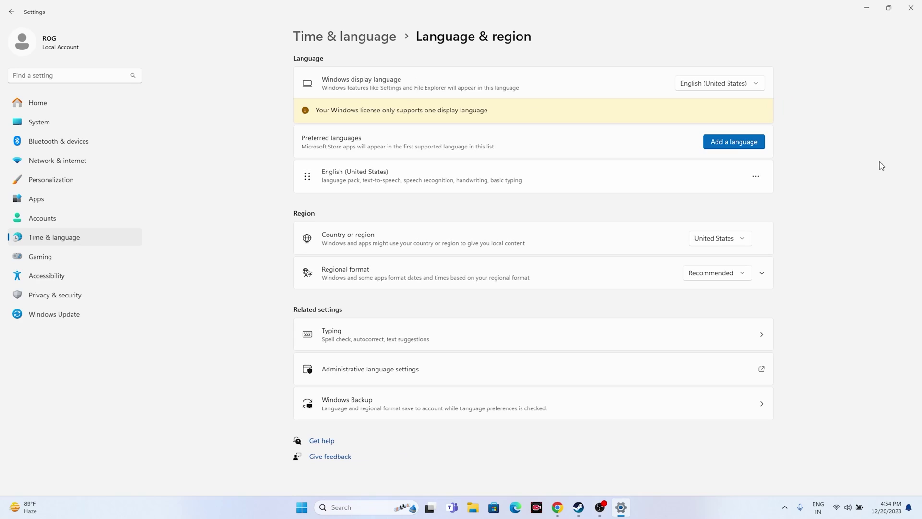
{"action": "left_click", "coordinate": [745, 239]}
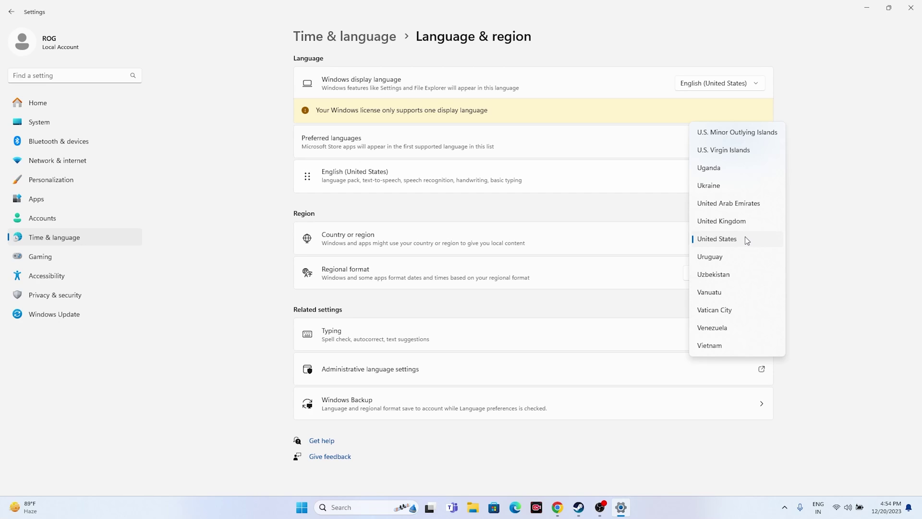
{"action": "left_click", "coordinate": [840, 219]}
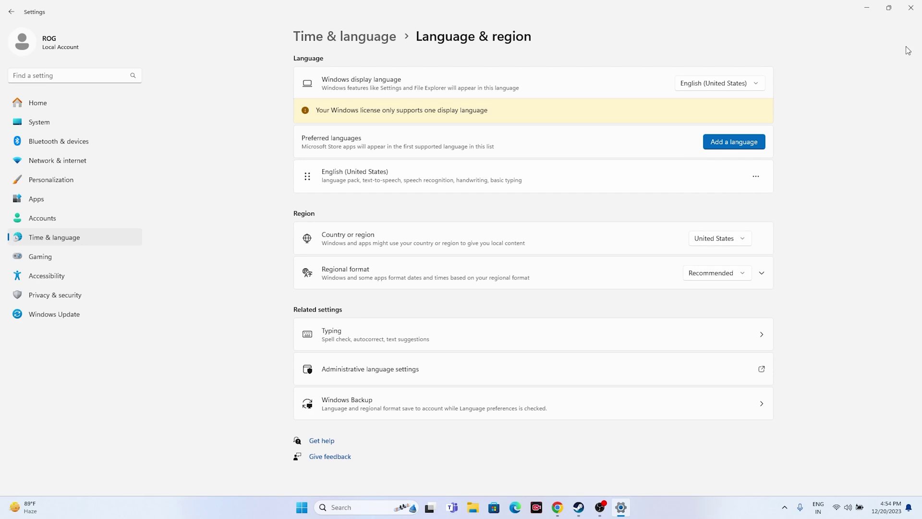
{"action": "left_click", "coordinate": [909, 10]}
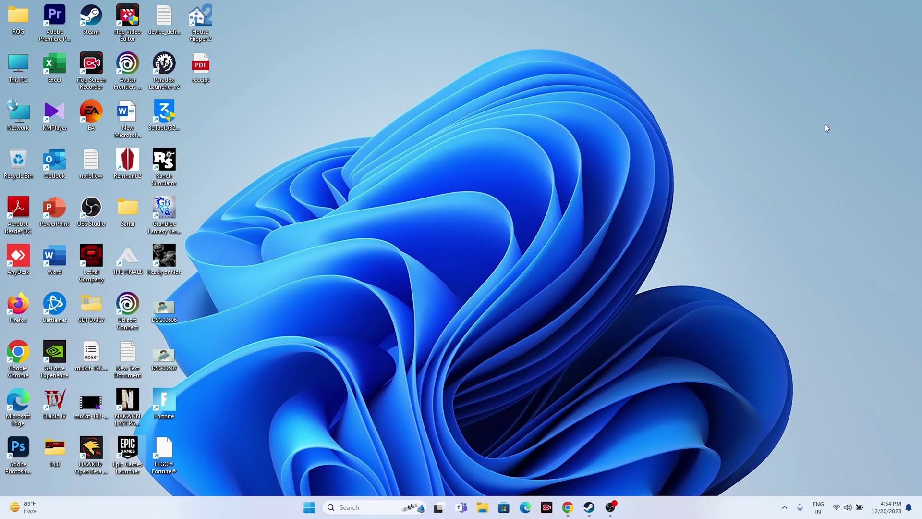
Switch to File Explorer and open the My Games folder in Documents
{"action": "left_click", "coordinate": [592, 508]}
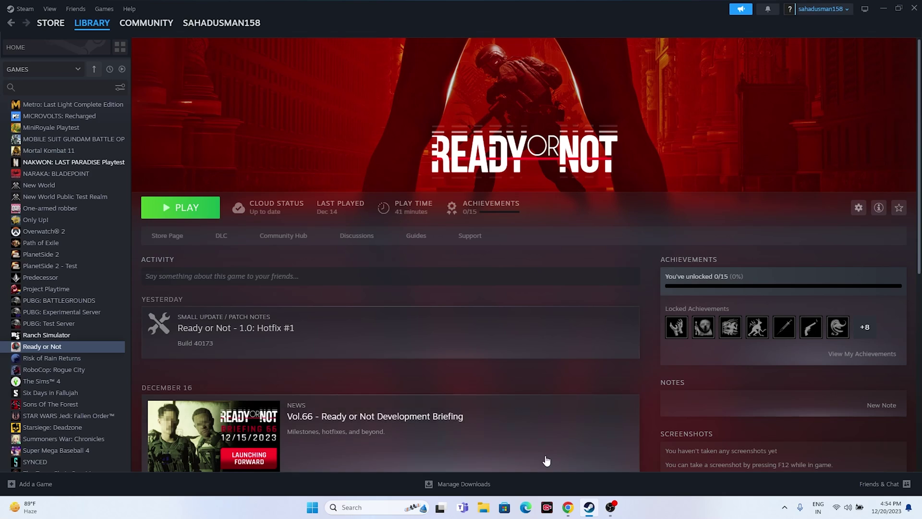
{"action": "left_click", "coordinate": [484, 509]}
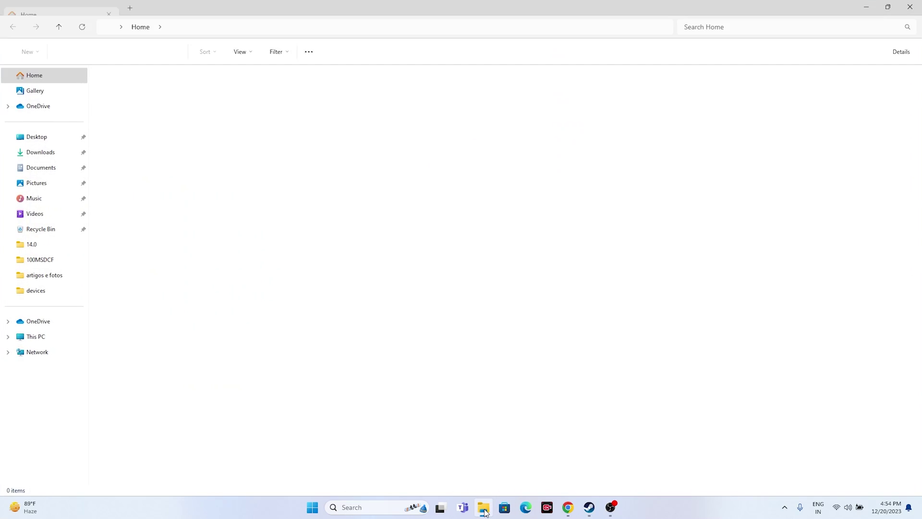
{"action": "left_click", "coordinate": [46, 169]}
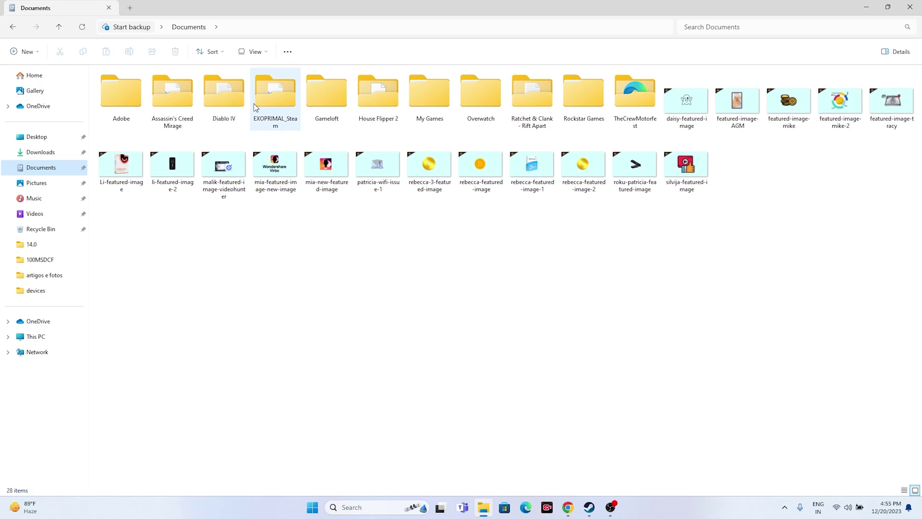
{"action": "double_click", "coordinate": [444, 117]}
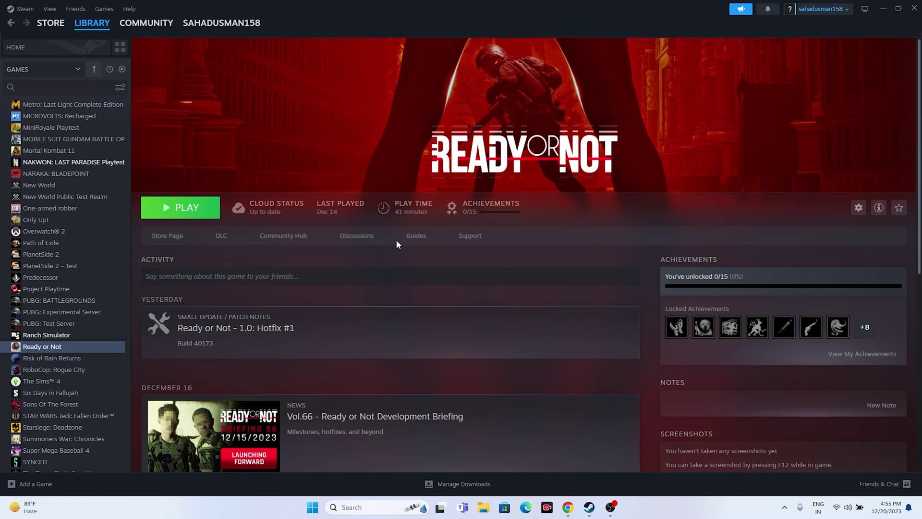
Open Windows Defender Firewall's allowed apps list in Control Panel and check the Private and Public permissions of Ready or Not
{"action": "left_click", "coordinate": [352, 507]}
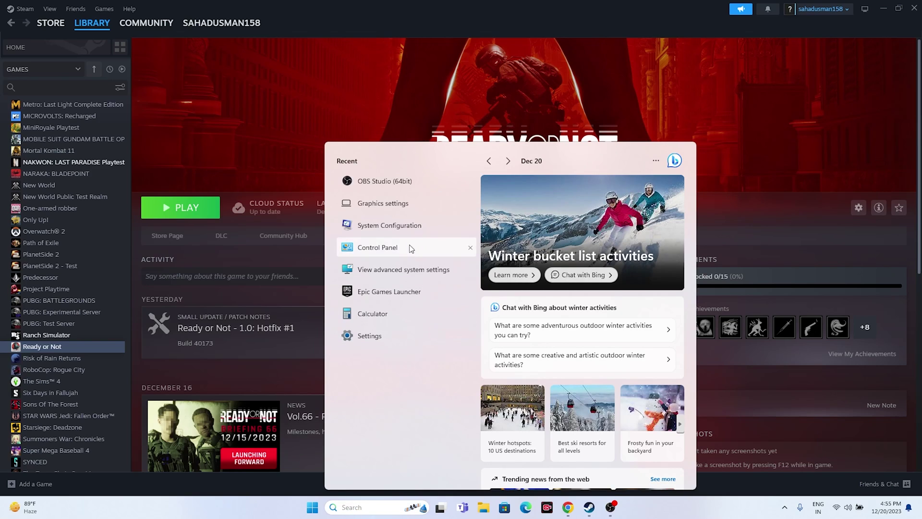
{"action": "left_click", "coordinate": [397, 242]}
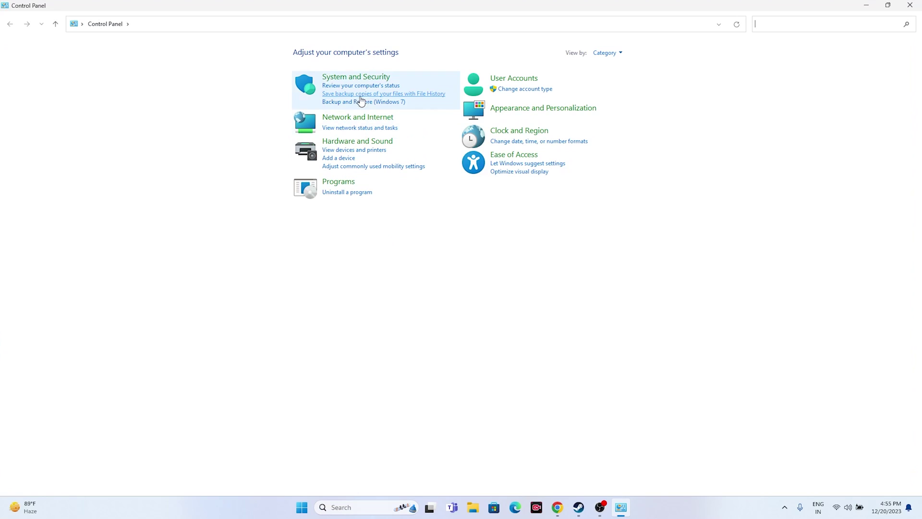
{"action": "left_click", "coordinate": [358, 79]}
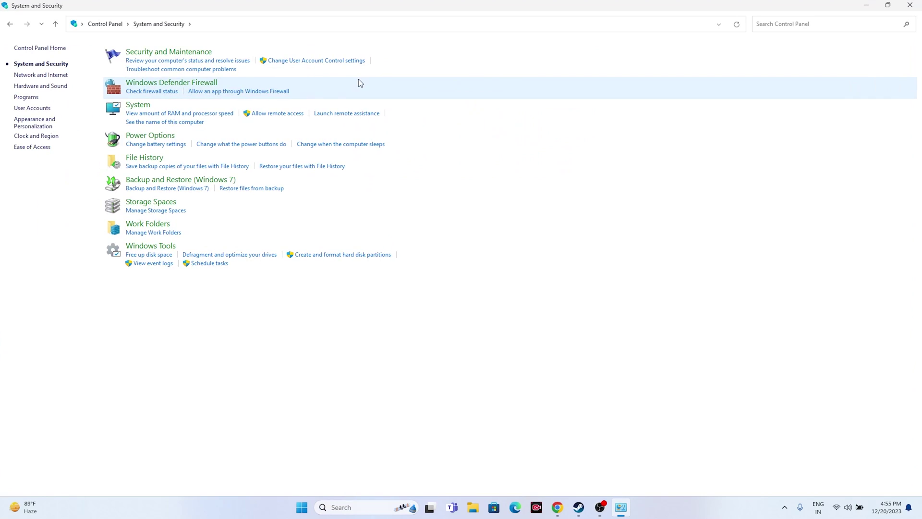
{"action": "left_click", "coordinate": [183, 83]}
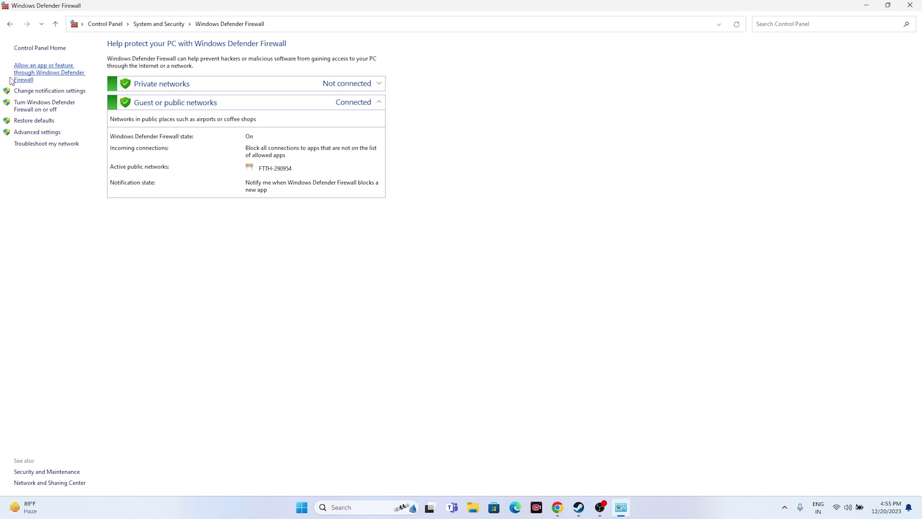
{"action": "left_click", "coordinate": [24, 72]}
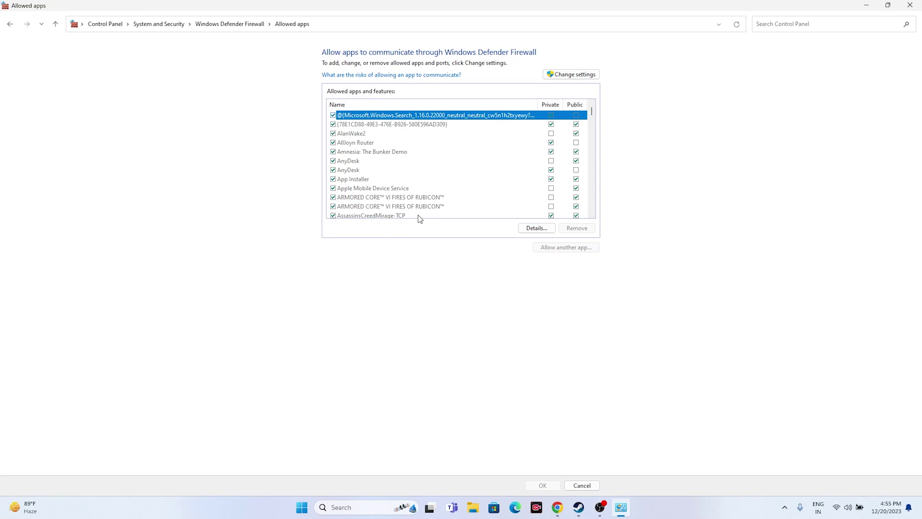
{"action": "scroll", "coordinate": [374, 148], "scroll_direction": "down", "scroll_amount": 12}
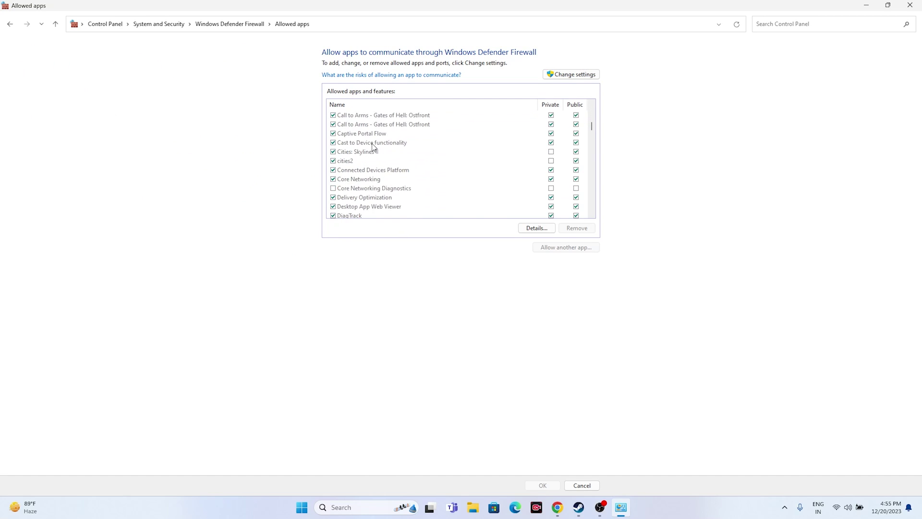
{"action": "scroll", "coordinate": [374, 146], "scroll_direction": "down", "scroll_amount": 10}
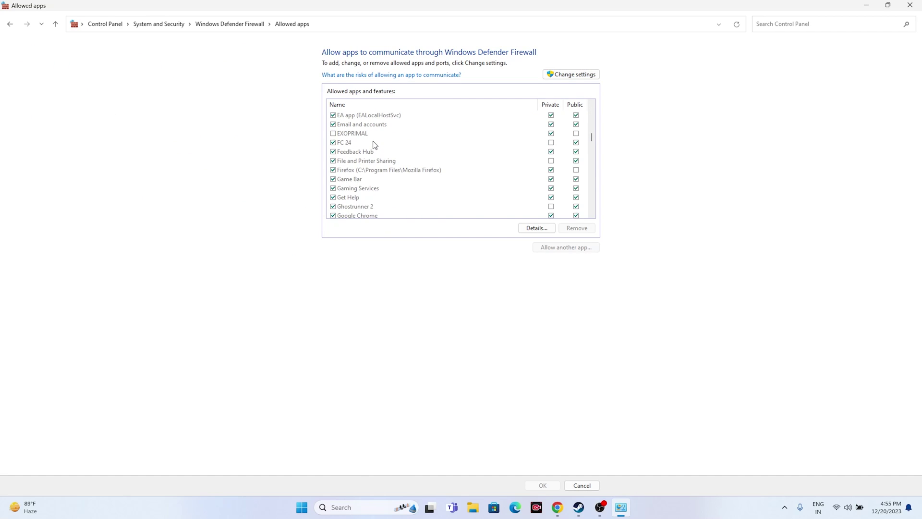
{"action": "scroll", "coordinate": [374, 144], "scroll_direction": "down", "scroll_amount": 10}
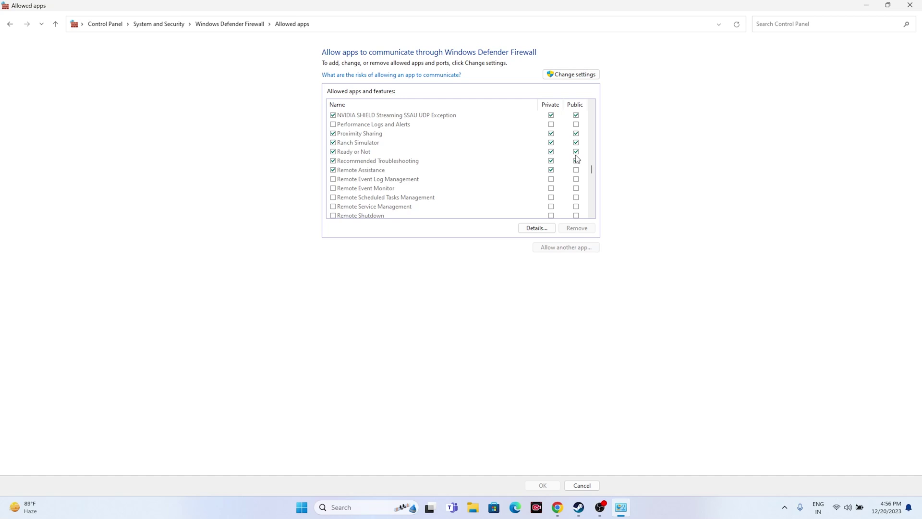
Unlock the allowed apps list for changes and start adding another app, browsing to Program Files (x86) on drive C
{"action": "left_click", "coordinate": [565, 73]}
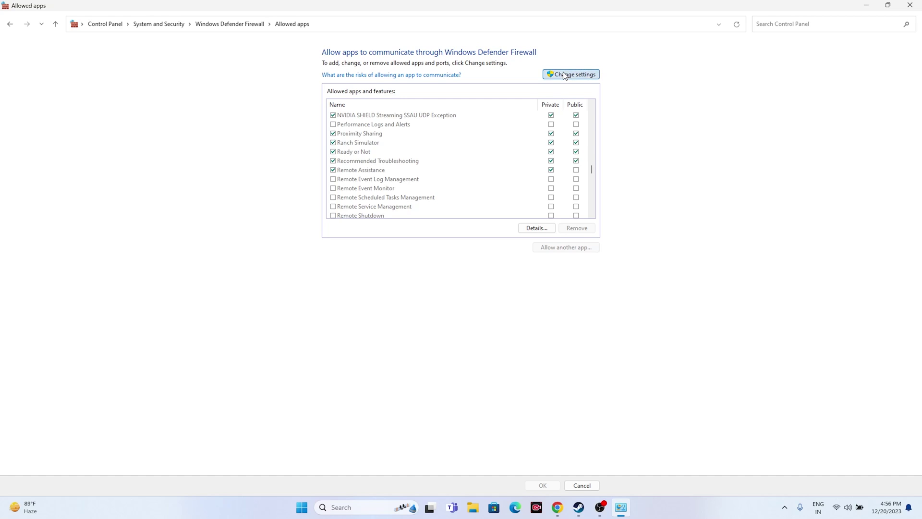
{"action": "left_click", "coordinate": [557, 246]}
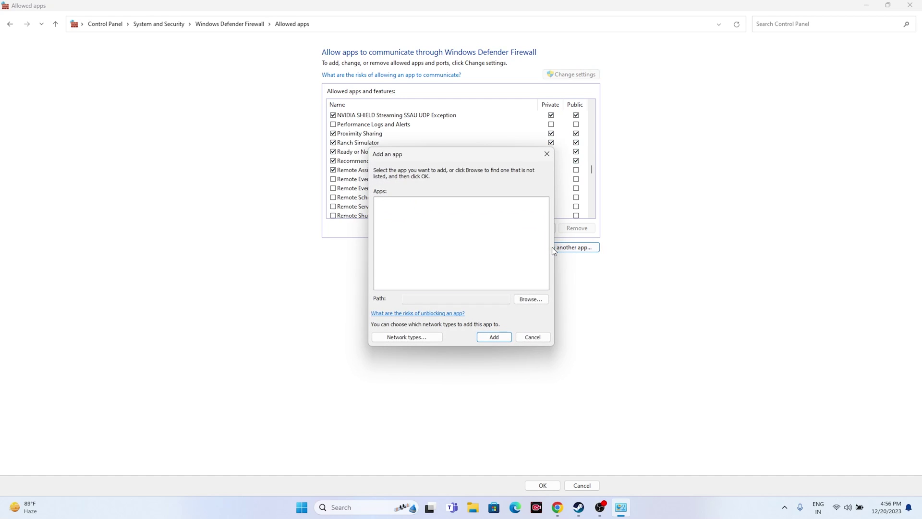
{"action": "left_click", "coordinate": [527, 299]}
{"action": "scroll", "coordinate": [406, 286], "scroll_direction": "down", "scroll_amount": 5}
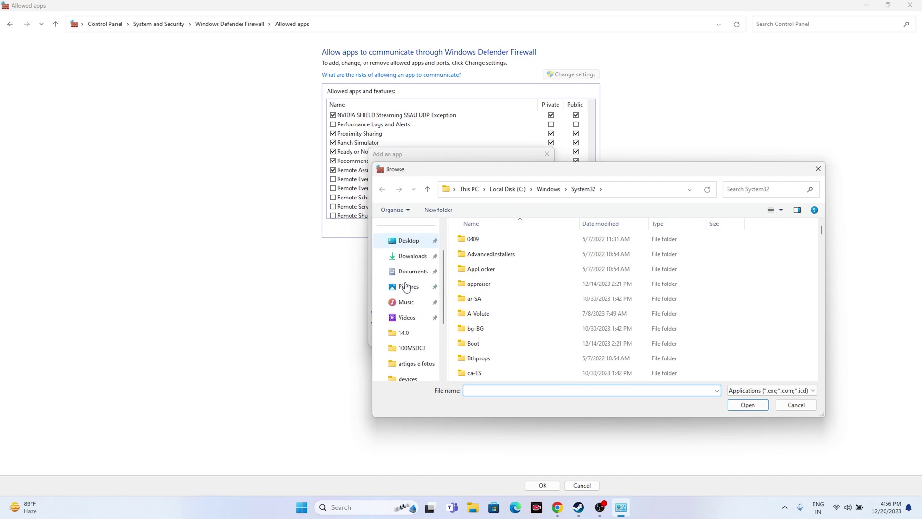
{"action": "left_click", "coordinate": [406, 337]}
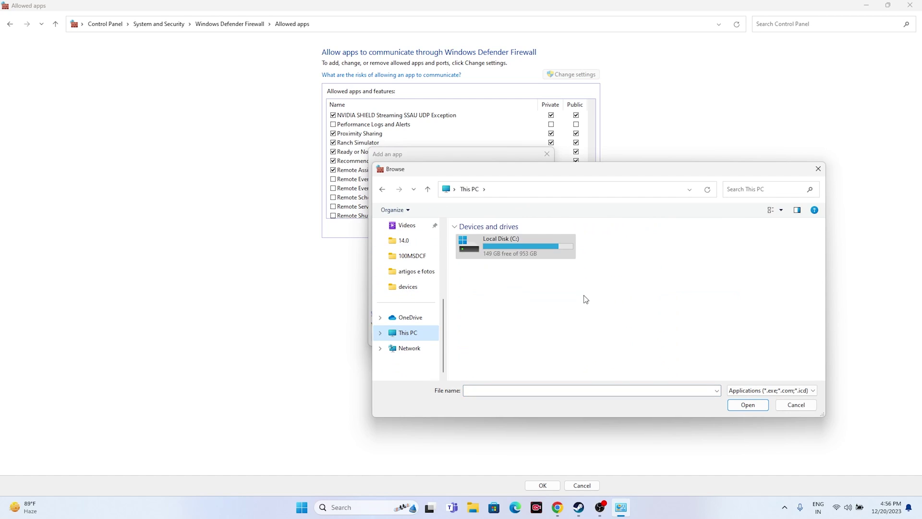
{"action": "double_click", "coordinate": [511, 253]}
{"action": "double_click", "coordinate": [510, 330]}
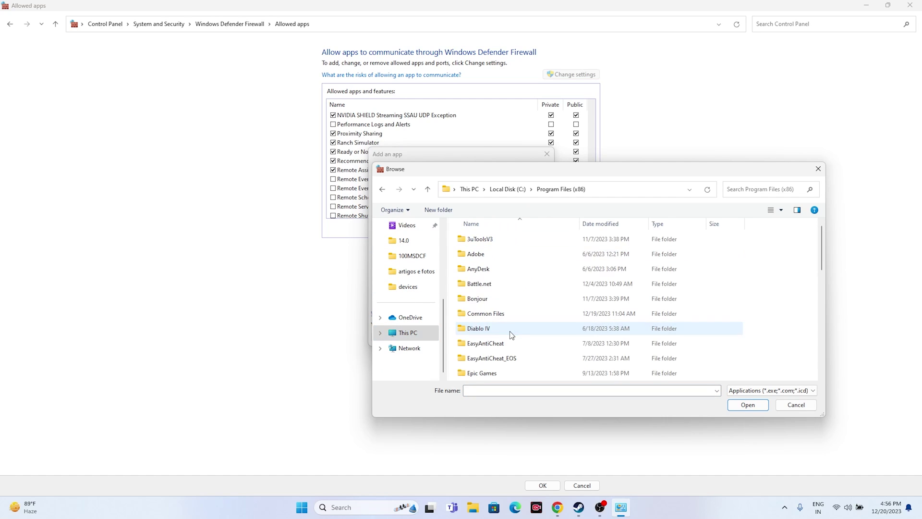
Choose the ReadyOrNot application in Steam\steamapps\common\Ready Or Not as the app to allow
{"action": "scroll", "coordinate": [512, 284], "scroll_direction": "down", "scroll_amount": 5}
{"action": "scroll", "coordinate": [512, 284], "scroll_direction": "down", "scroll_amount": 2}
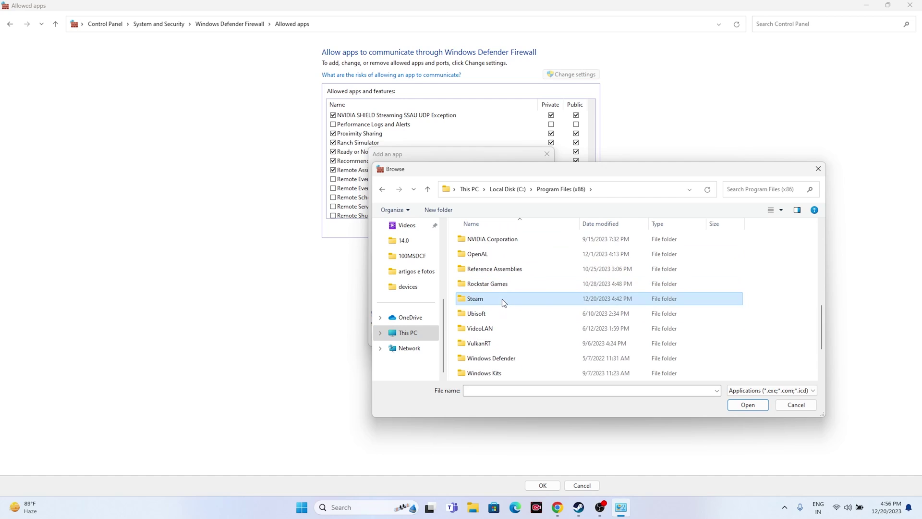
{"action": "double_click", "coordinate": [503, 299]}
{"action": "scroll", "coordinate": [503, 295], "scroll_direction": "down", "scroll_amount": 3}
{"action": "scroll", "coordinate": [504, 290], "scroll_direction": "down", "scroll_amount": 1}
{"action": "double_click", "coordinate": [498, 298]}
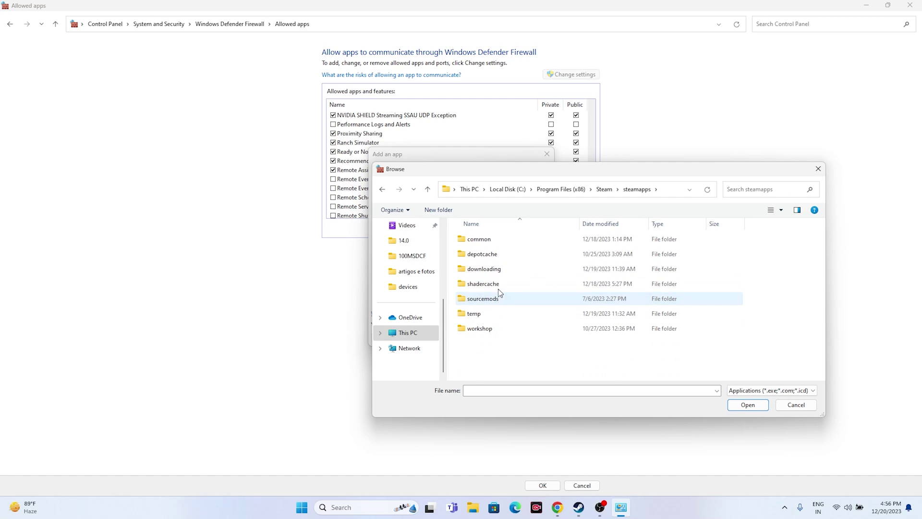
{"action": "double_click", "coordinate": [494, 239]}
{"action": "scroll", "coordinate": [497, 269], "scroll_direction": "down", "scroll_amount": 4}
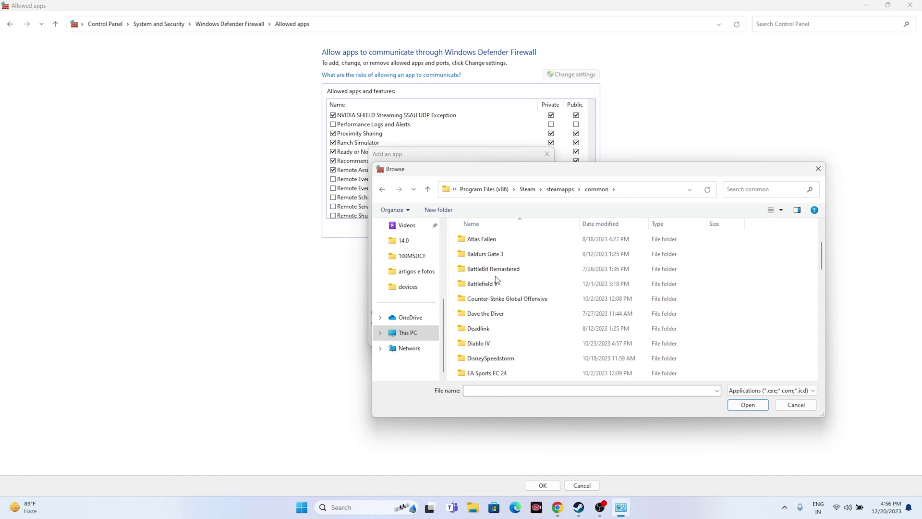
{"action": "scroll", "coordinate": [497, 280], "scroll_direction": "down", "scroll_amount": 4}
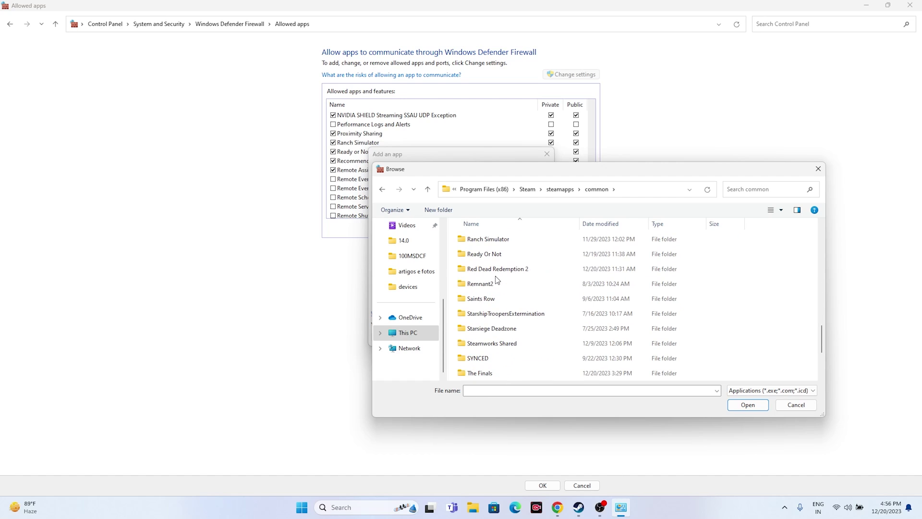
{"action": "left_click", "coordinate": [496, 257]}
{"action": "double_click", "coordinate": [496, 259]}
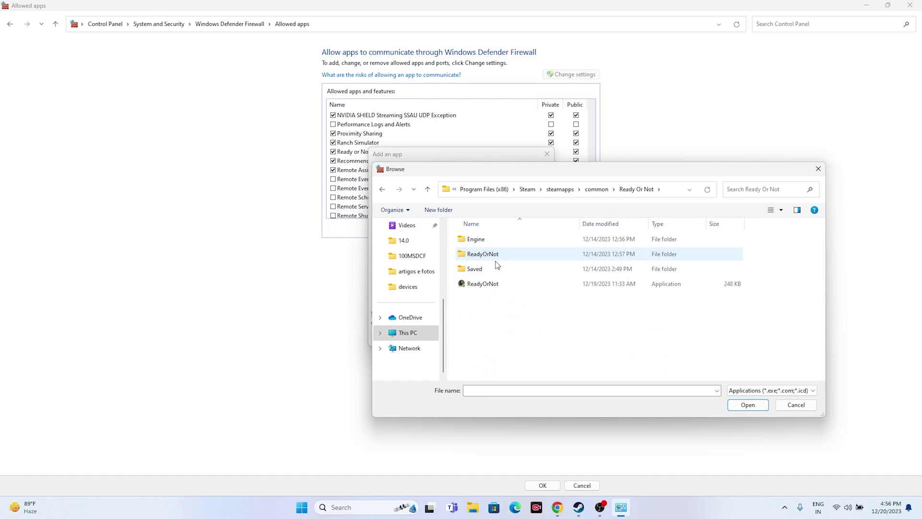
{"action": "left_click", "coordinate": [491, 286]}
{"action": "left_click", "coordinate": [735, 409]}
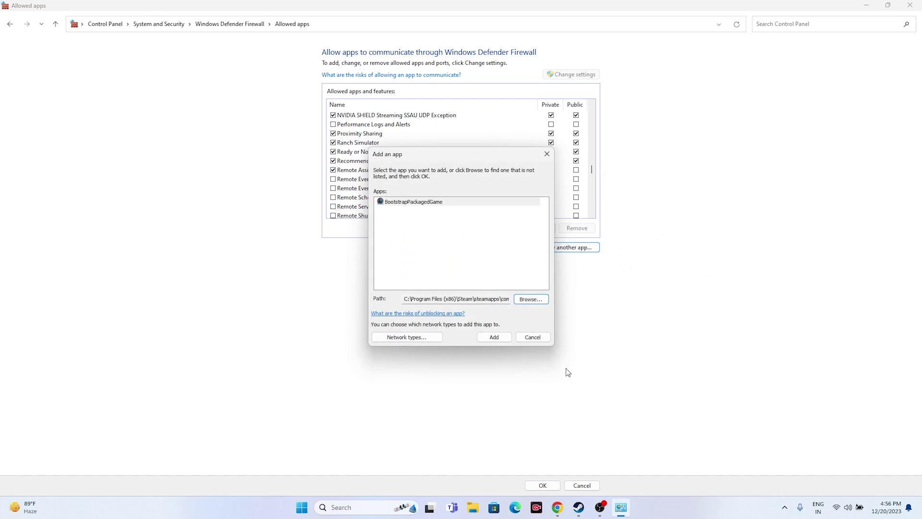
Try to add the chosen game to the firewall's allowed apps, and close the Add an app dialog
{"action": "left_click", "coordinate": [493, 336]}
{"action": "left_click", "coordinate": [533, 286]}
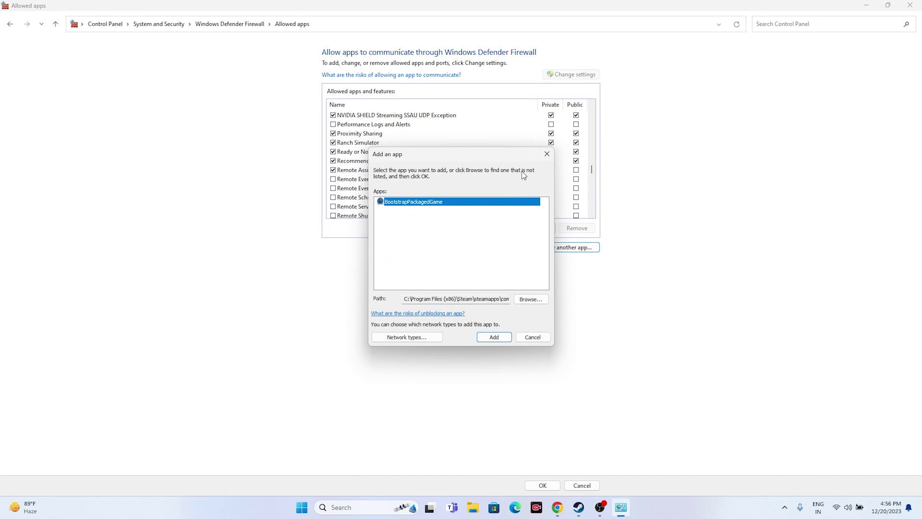
{"action": "left_click", "coordinate": [547, 155]}
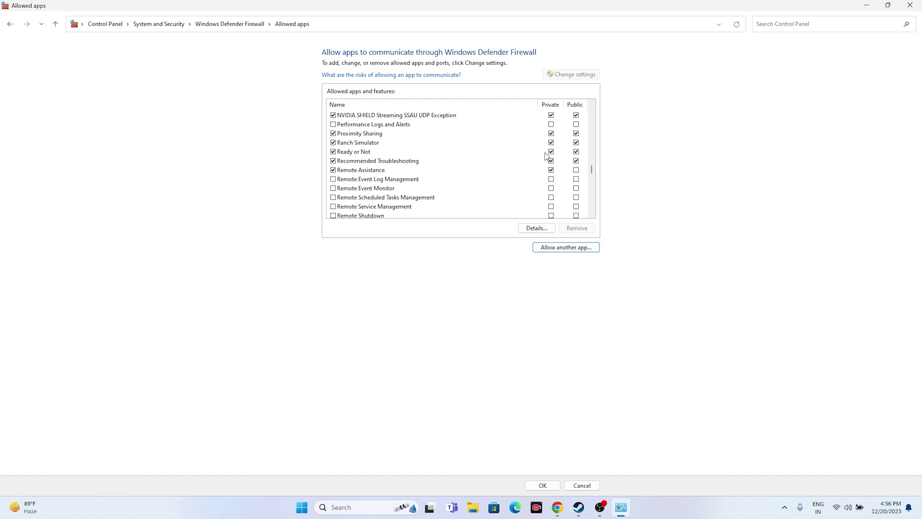
Close Control Panel and open the list of services in System Configuration
{"action": "left_click", "coordinate": [910, 6]}
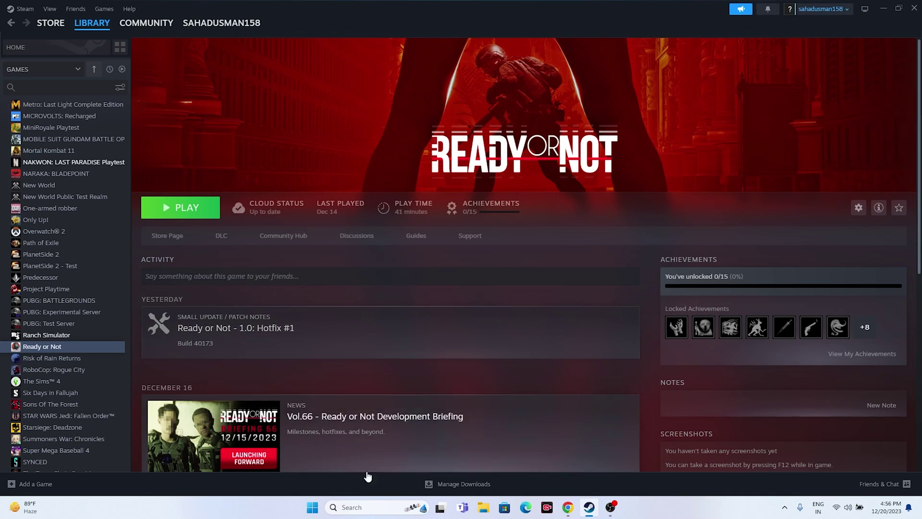
{"action": "left_click", "coordinate": [366, 507]}
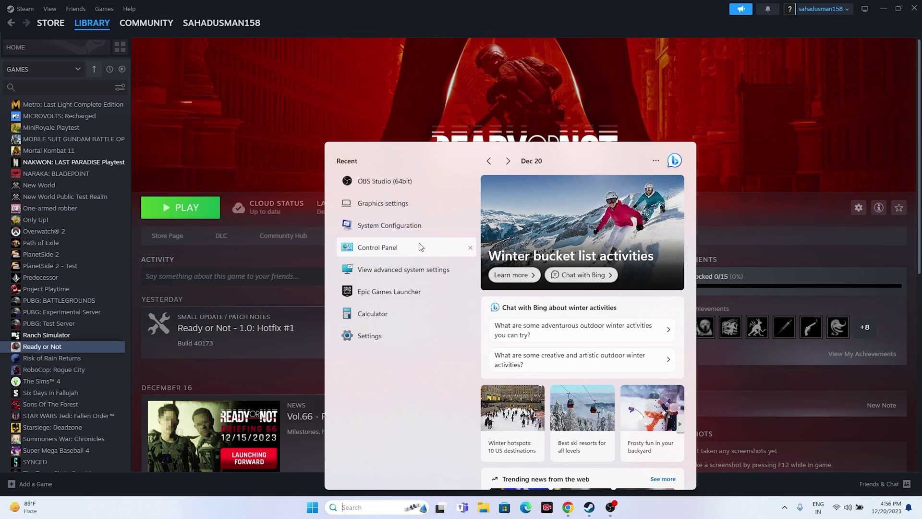
{"action": "left_click", "coordinate": [420, 230]}
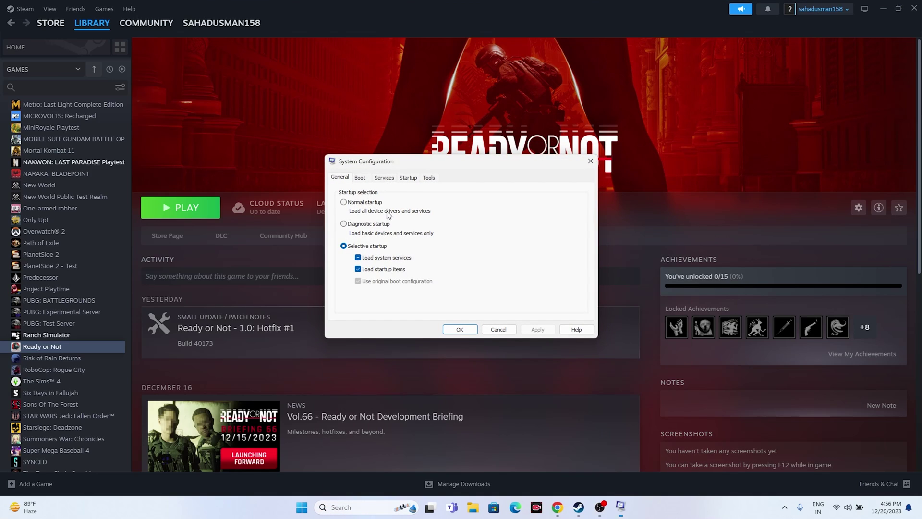
{"action": "left_click", "coordinate": [383, 177]}
Hide all Microsoft services, disable all the remaining ones, apply the change and exit System Configuration without restarting
{"action": "left_click", "coordinate": [561, 307]}
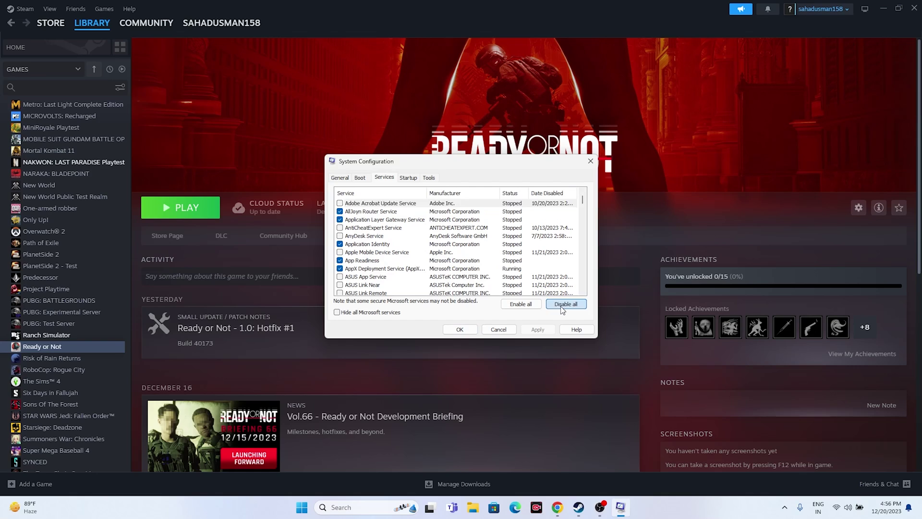
{"action": "left_click", "coordinate": [337, 312]}
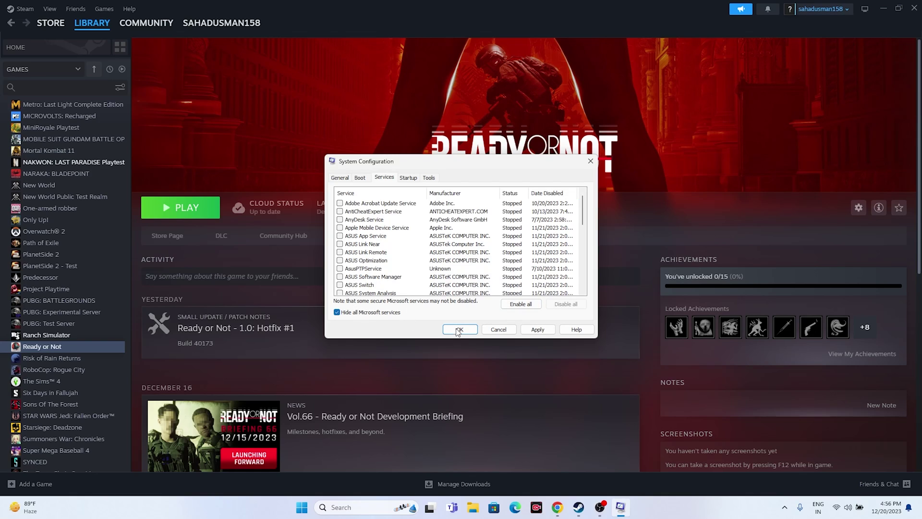
{"action": "left_click", "coordinate": [537, 330]}
{"action": "left_click", "coordinate": [460, 329]}
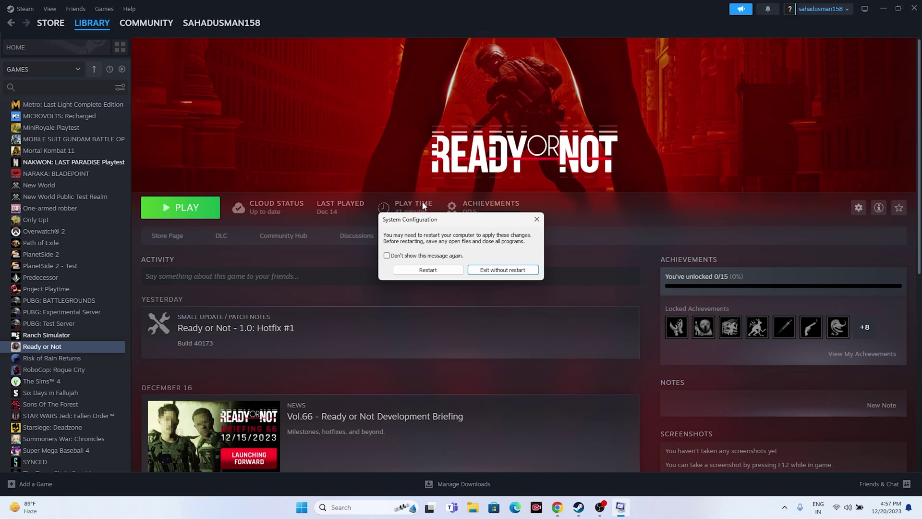
{"action": "left_click", "coordinate": [521, 271]}
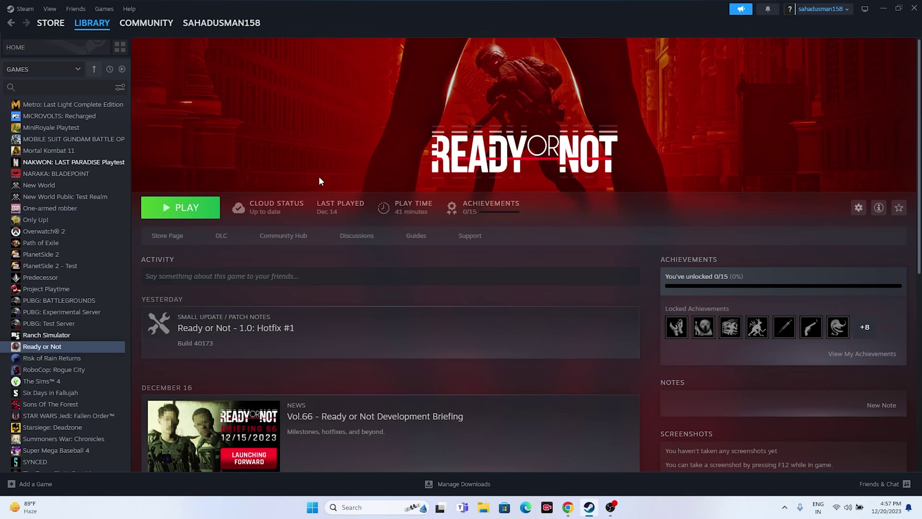
Set the launch options of Ready or Not to -dx12 in its Steam properties and close the properties
{"action": "right_click", "coordinate": [44, 349]}
{"action": "left_click", "coordinate": [69, 422]}
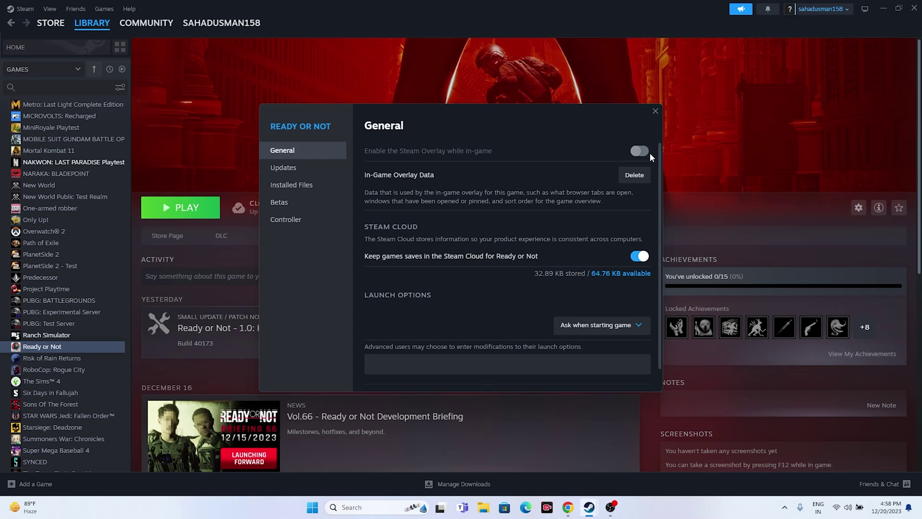
{"action": "left_click", "coordinate": [410, 361]}
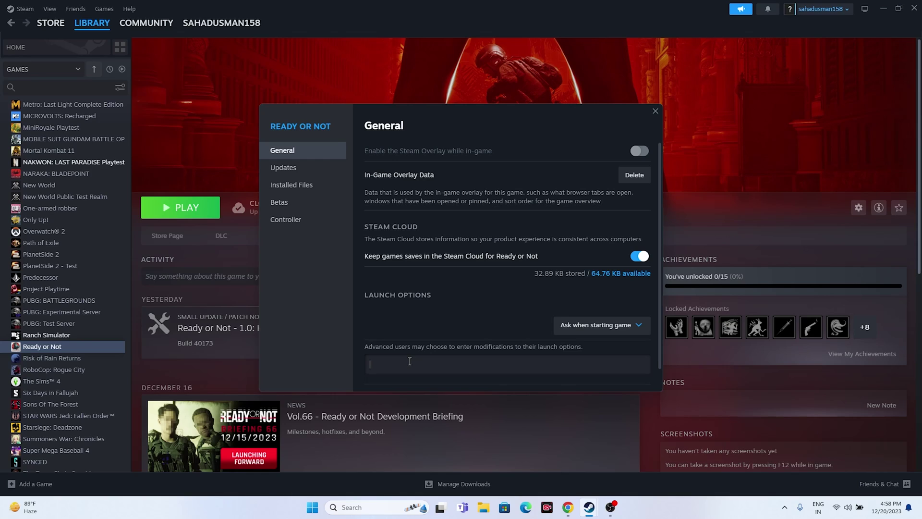
{"action": "type", "text": "-dx11"}
{"action": "key", "text": "BackSpace"}
{"action": "type", "text": "2"}
{"action": "left_click", "coordinate": [655, 111]}
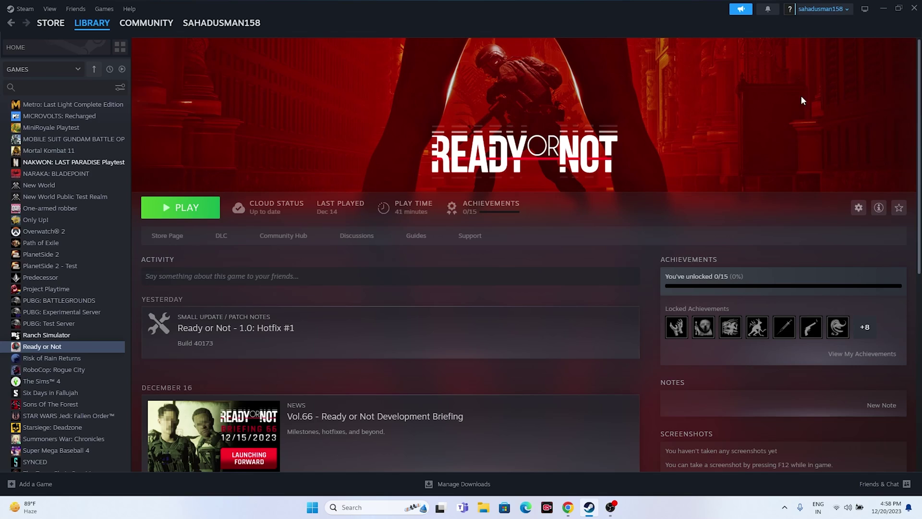
Minimize Steam and open Task Manager in a maximized window to view the running processes
{"action": "left_click", "coordinate": [883, 7]}
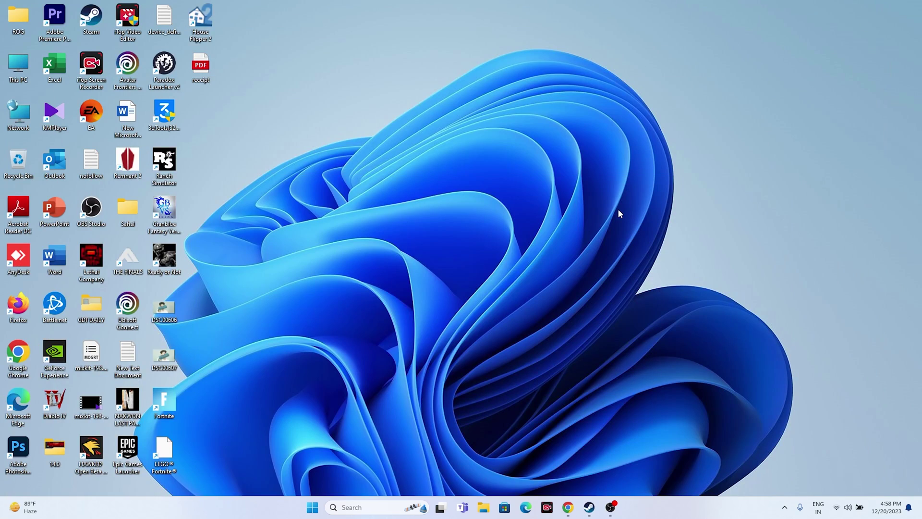
{"action": "right_click", "coordinate": [313, 506]}
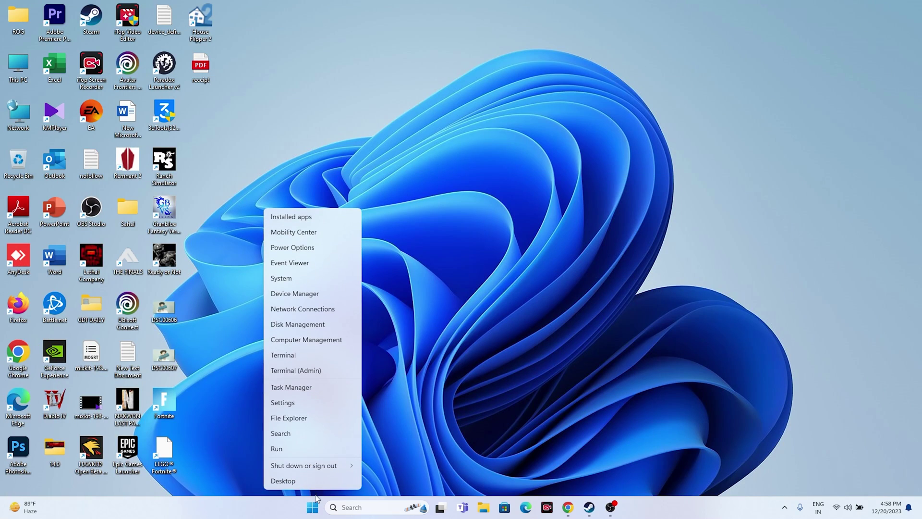
{"action": "left_click", "coordinate": [316, 388]}
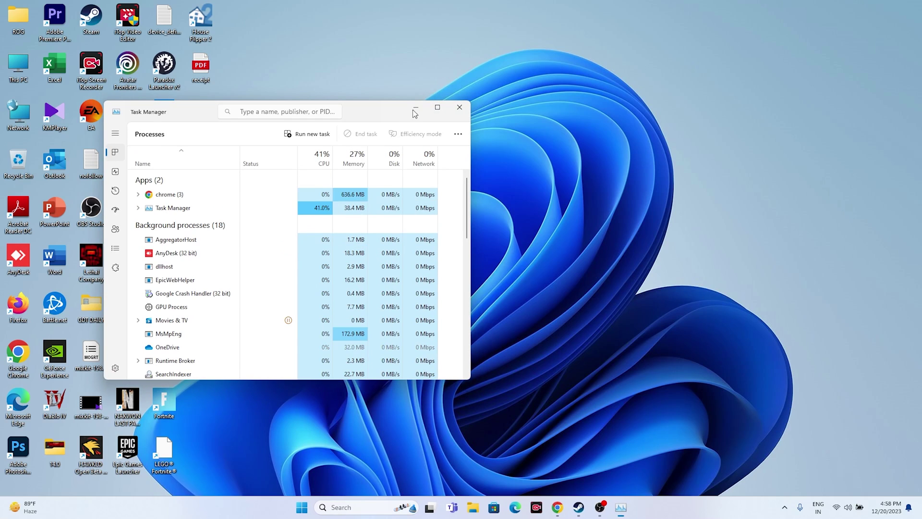
{"action": "left_click", "coordinate": [443, 108]}
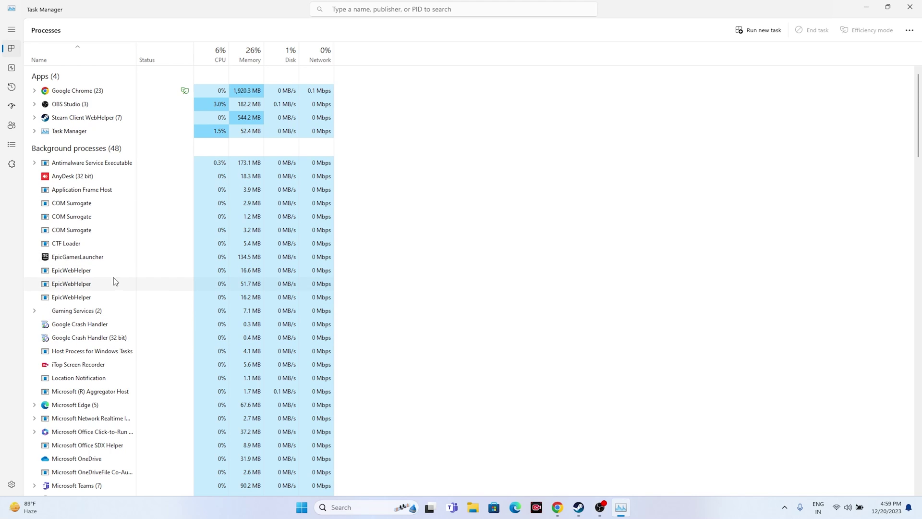
Close Task Manager and open the Windows graphics settings with the custom options for apps
{"action": "left_click", "coordinate": [910, 7]}
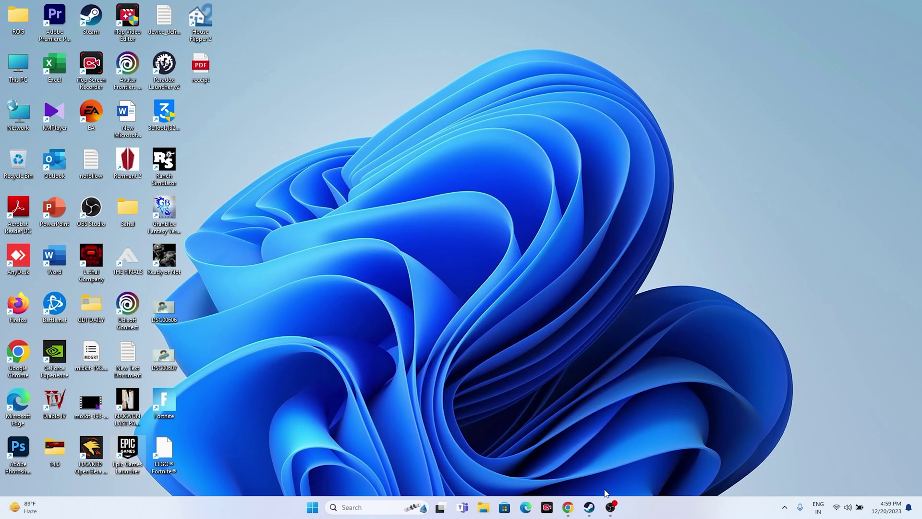
{"action": "left_click", "coordinate": [588, 508]}
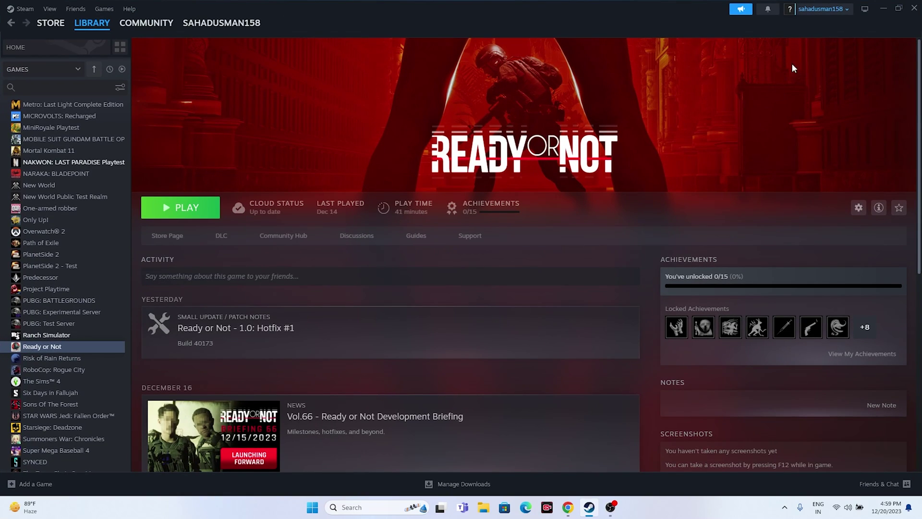
{"action": "left_click", "coordinate": [883, 8]}
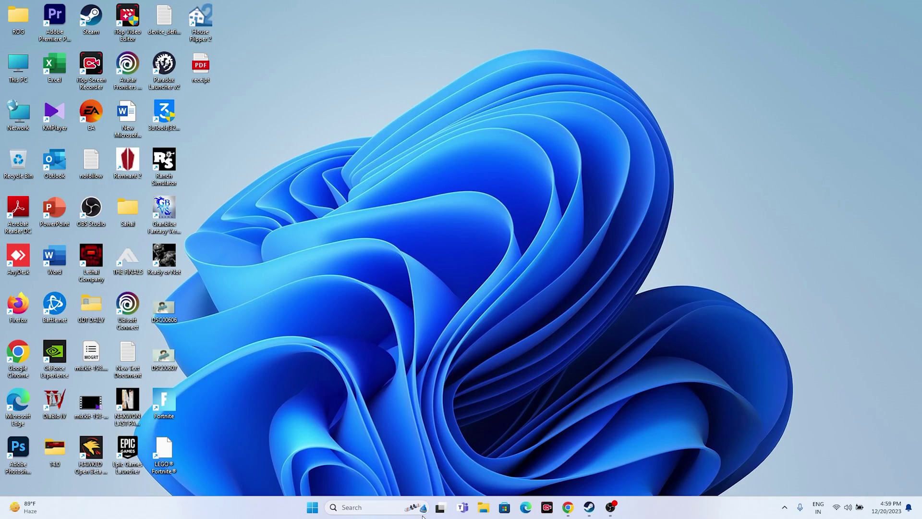
{"action": "left_click", "coordinate": [387, 508]}
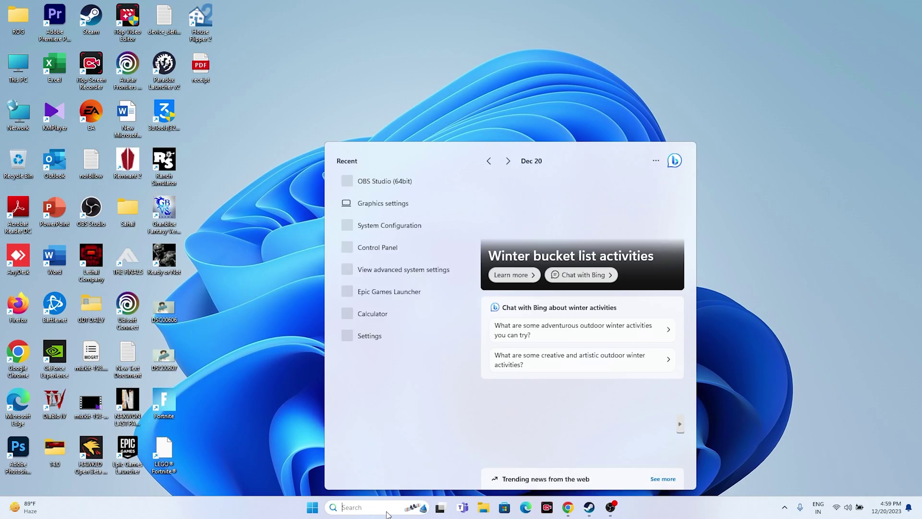
{"action": "left_click", "coordinate": [399, 209]}
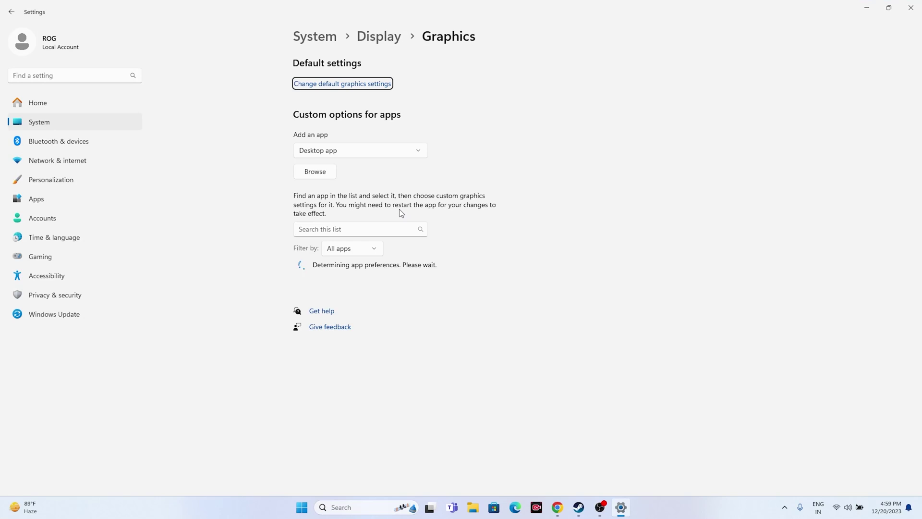
{"action": "scroll", "coordinate": [606, 257], "scroll_direction": "down", "scroll_amount": 1}
{"action": "scroll", "coordinate": [605, 257], "scroll_direction": "up", "scroll_amount": 1}
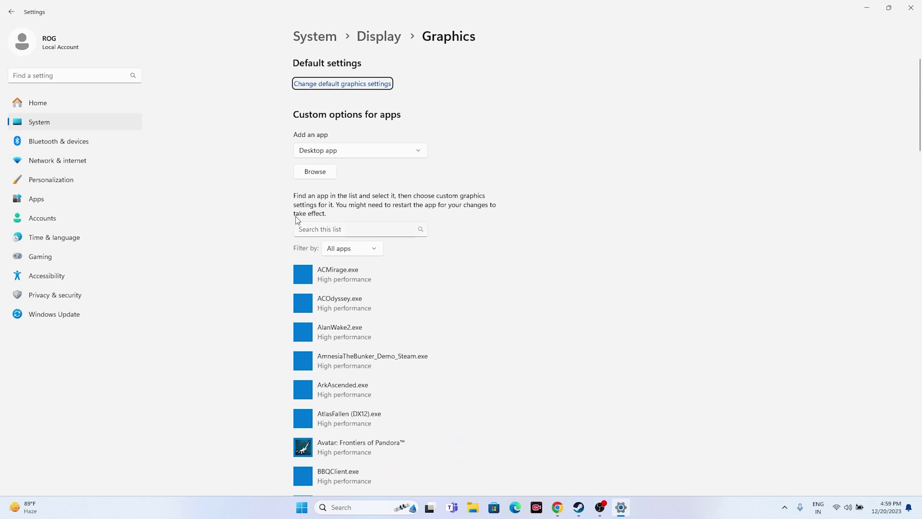
Browse for a desktop app and go to the Steam\steamapps\common folder in Program Files (x86) on drive C
{"action": "left_click", "coordinate": [323, 176]}
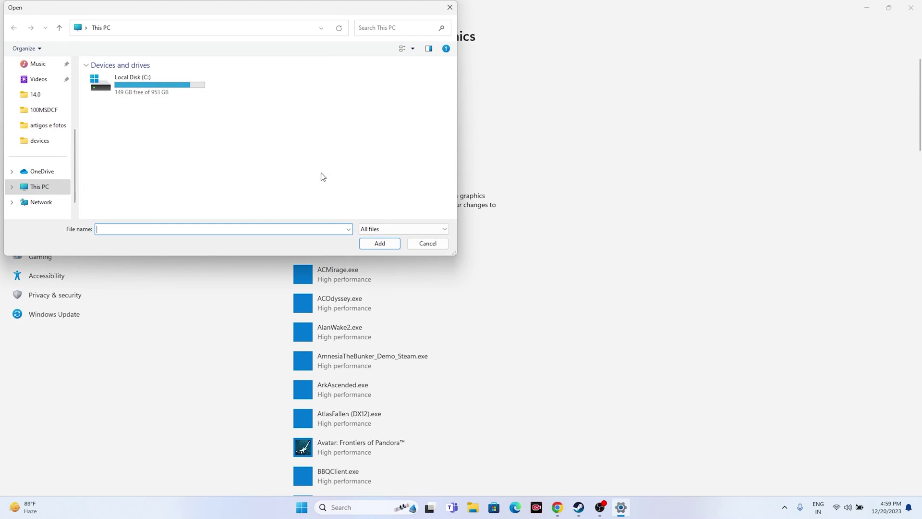
{"action": "double_click", "coordinate": [174, 84]}
{"action": "left_click", "coordinate": [146, 167]}
{"action": "double_click", "coordinate": [146, 167]}
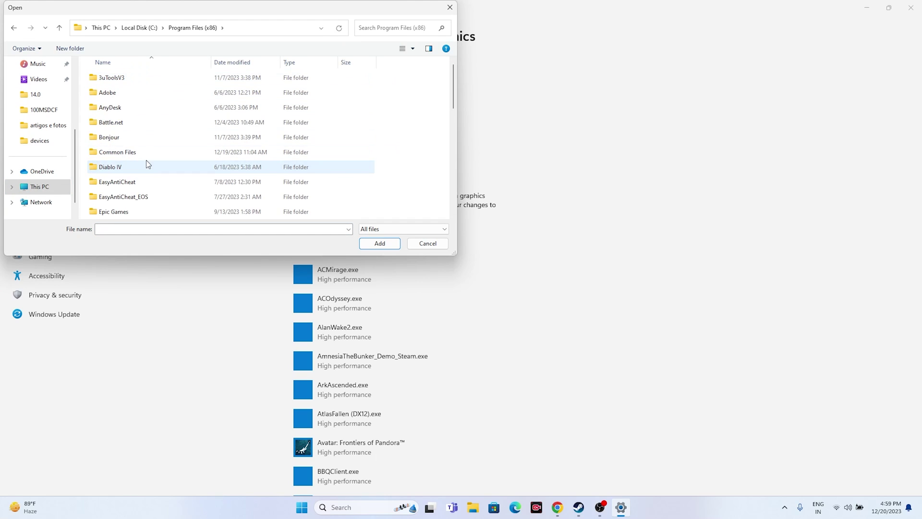
{"action": "scroll", "coordinate": [147, 139], "scroll_direction": "down", "scroll_amount": 8}
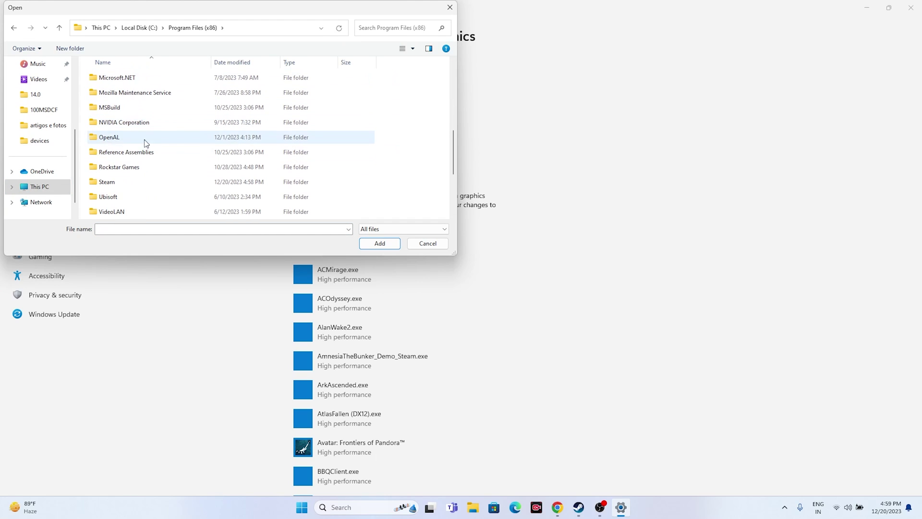
{"action": "double_click", "coordinate": [118, 182]}
{"action": "scroll", "coordinate": [148, 136], "scroll_direction": "down", "scroll_amount": 3}
{"action": "double_click", "coordinate": [135, 182]}
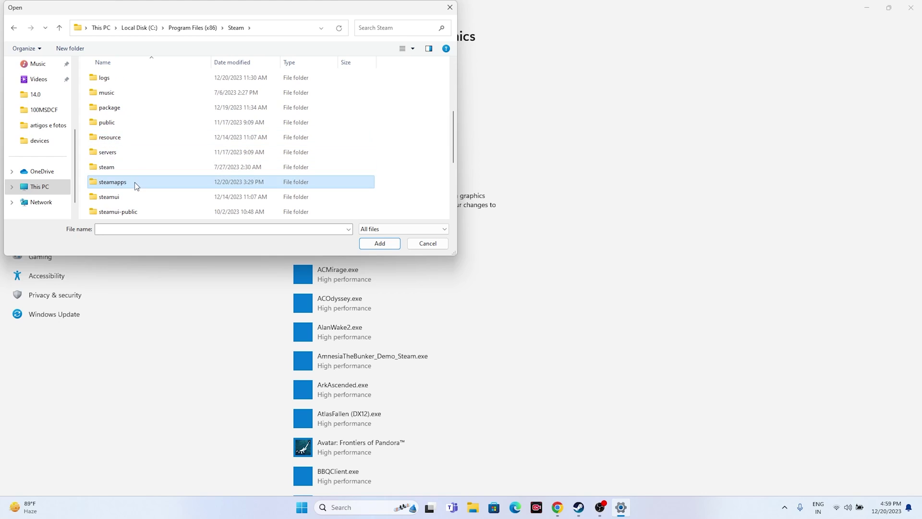
{"action": "double_click", "coordinate": [134, 79]}
Add the ReadyOrNot application from the Ready Or Not folder to the custom graphics app list
{"action": "scroll", "coordinate": [164, 118], "scroll_direction": "down", "scroll_amount": 6}
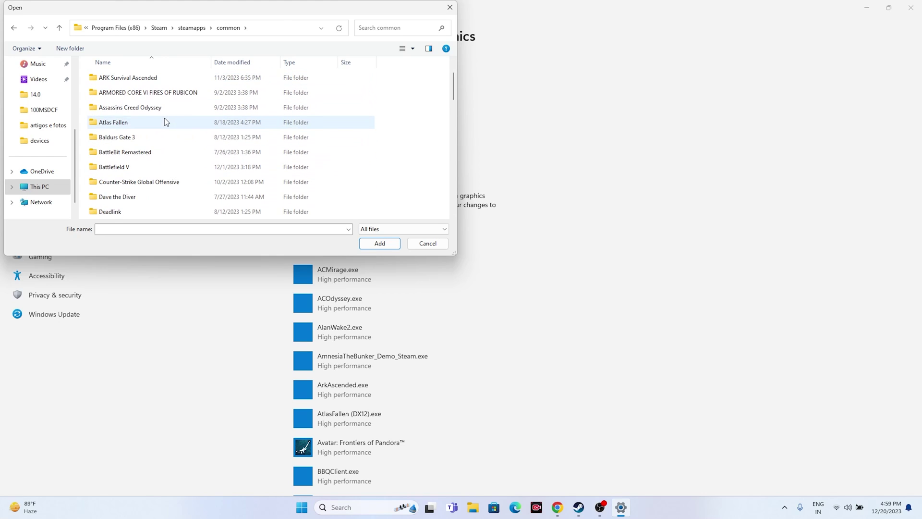
{"action": "scroll", "coordinate": [164, 122], "scroll_direction": "down", "scroll_amount": 4}
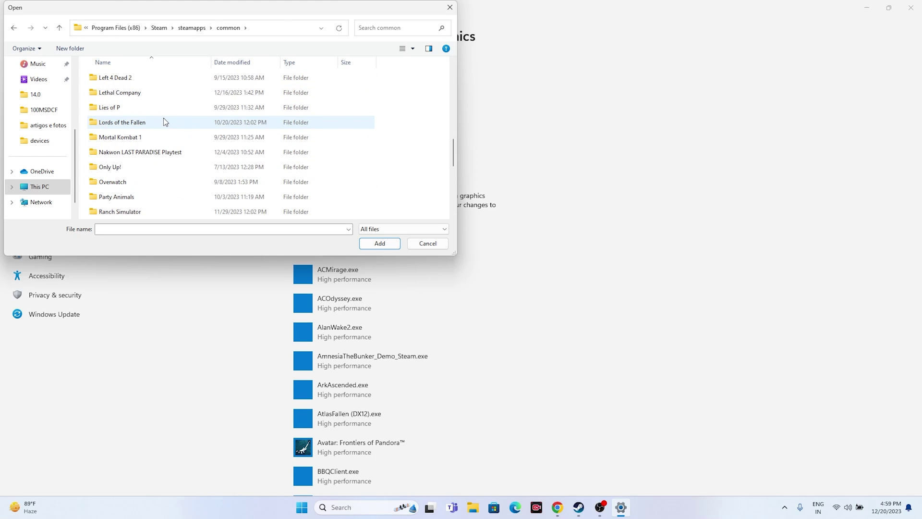
{"action": "left_click", "coordinate": [139, 137]}
{"action": "double_click", "coordinate": [141, 137]}
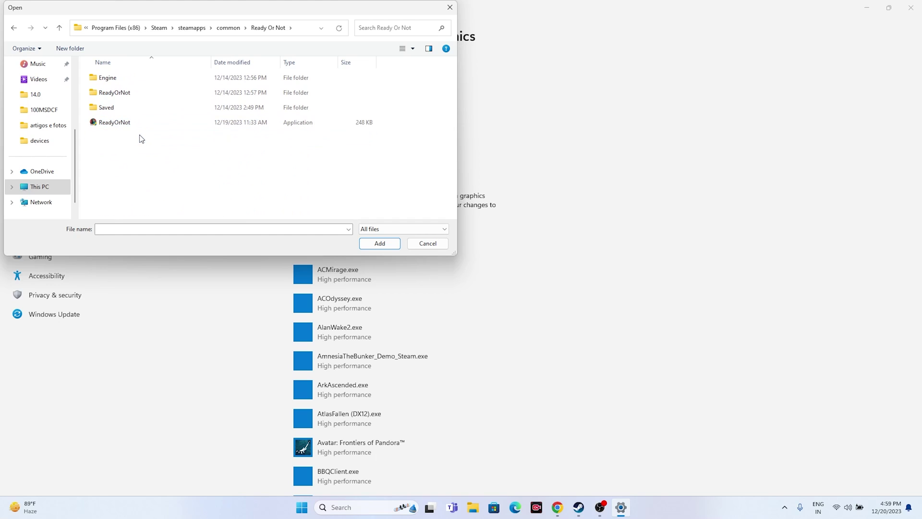
{"action": "left_click", "coordinate": [142, 123]}
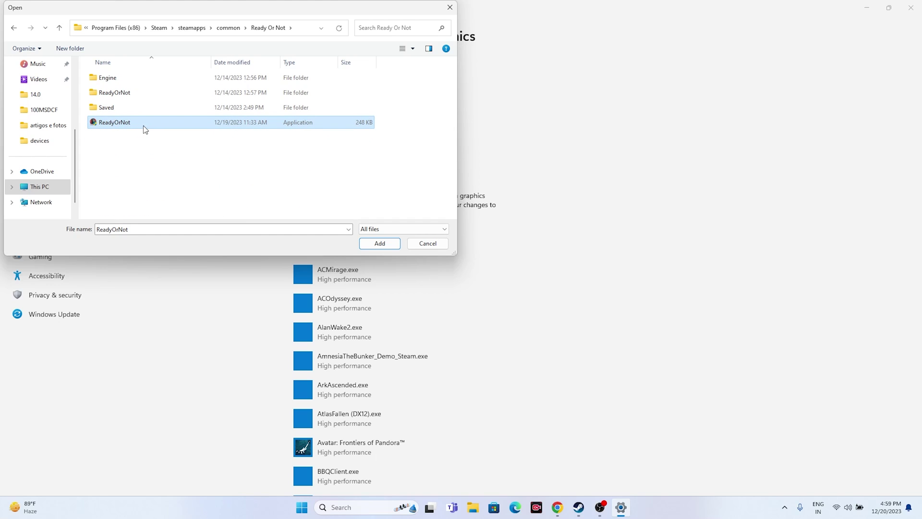
{"action": "left_click", "coordinate": [374, 244]}
Set the graphics preference of Ready Or Not to High performance, save it and close Settings
{"action": "scroll", "coordinate": [558, 211], "scroll_direction": "down", "scroll_amount": 5}
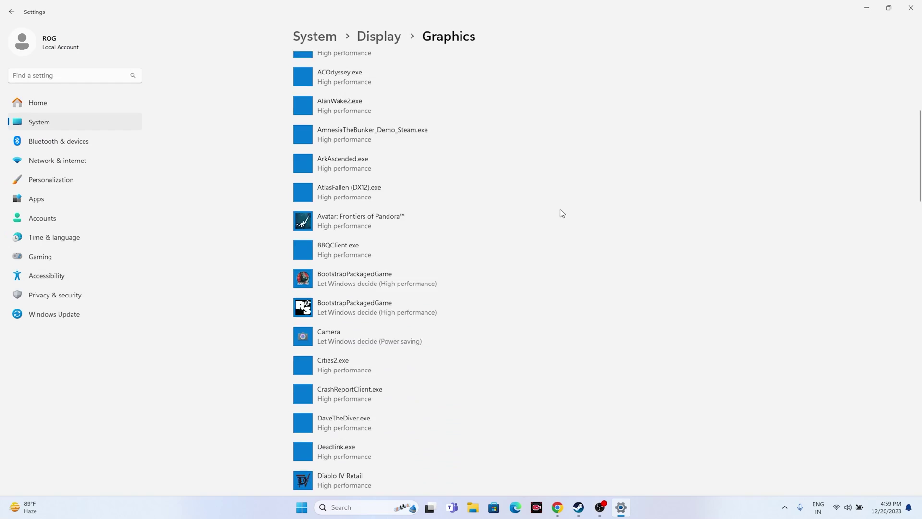
{"action": "scroll", "coordinate": [560, 212], "scroll_direction": "up", "scroll_amount": 3}
{"action": "scroll", "coordinate": [534, 186], "scroll_direction": "down", "scroll_amount": 12}
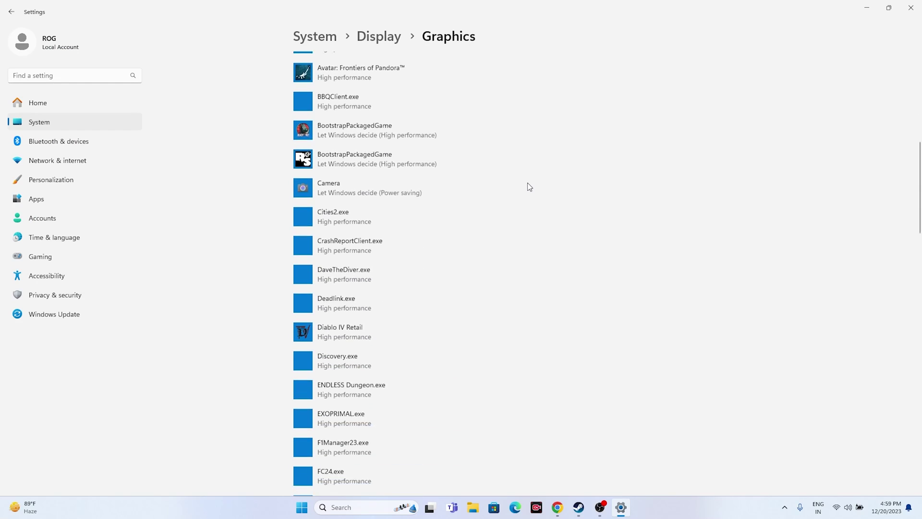
{"action": "scroll", "coordinate": [527, 183], "scroll_direction": "down", "scroll_amount": 8}
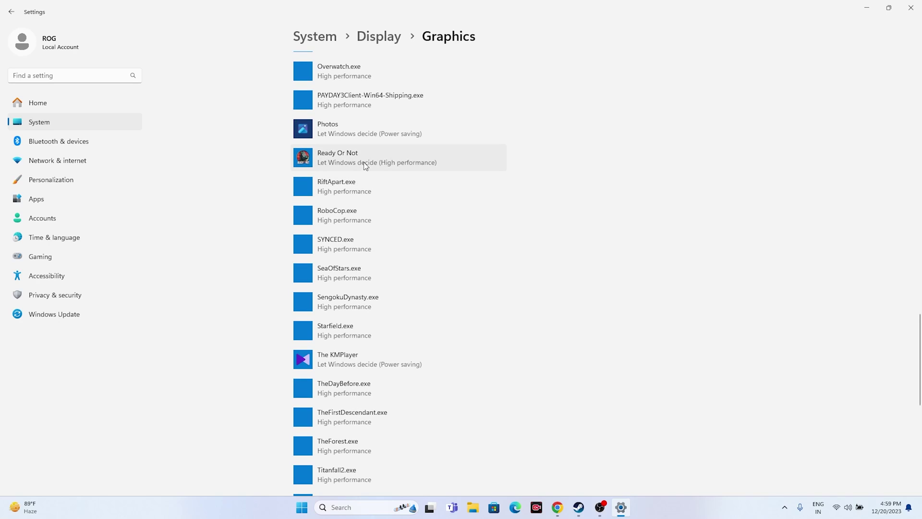
{"action": "left_click", "coordinate": [365, 162]}
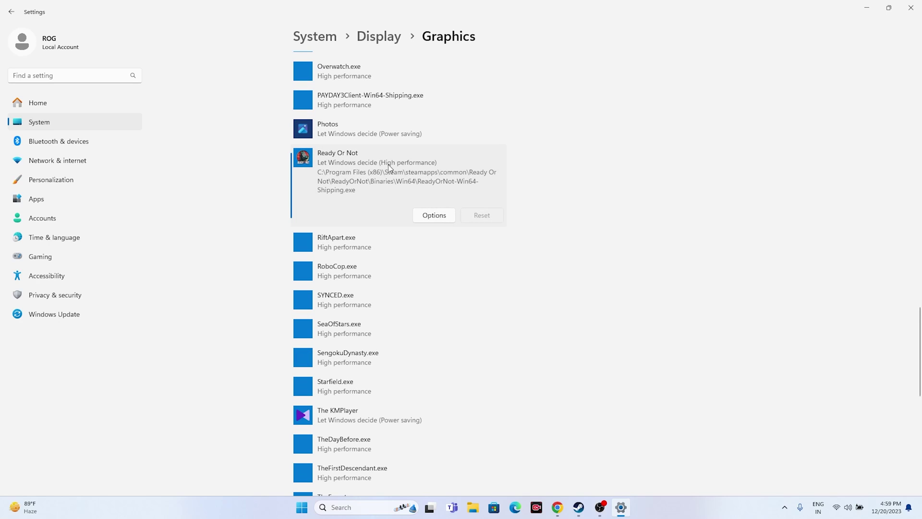
{"action": "left_click", "coordinate": [435, 215]}
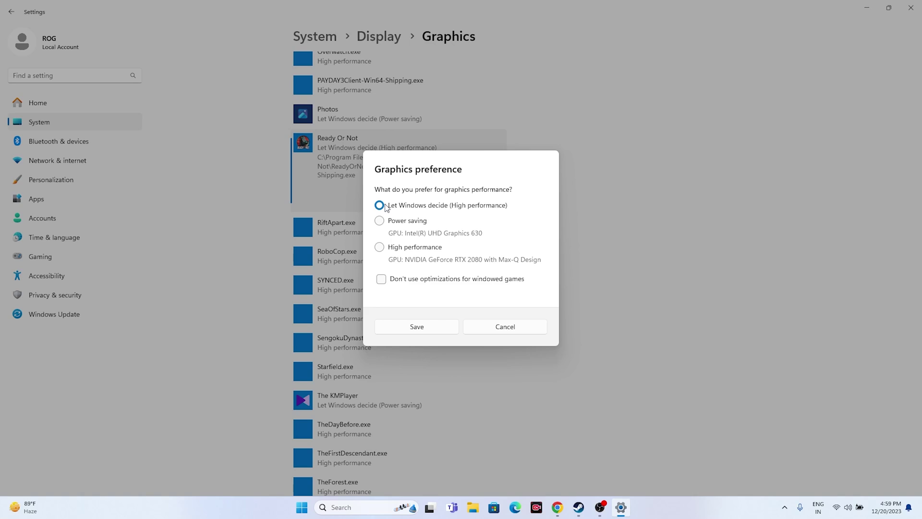
{"action": "left_click", "coordinate": [379, 247]}
{"action": "left_click", "coordinate": [431, 328]}
{"action": "left_click", "coordinate": [911, 8]}
Open the virtual memory settings from the advanced system performance options and choose a custom paging file size for drive C
{"action": "left_click", "coordinate": [589, 508]}
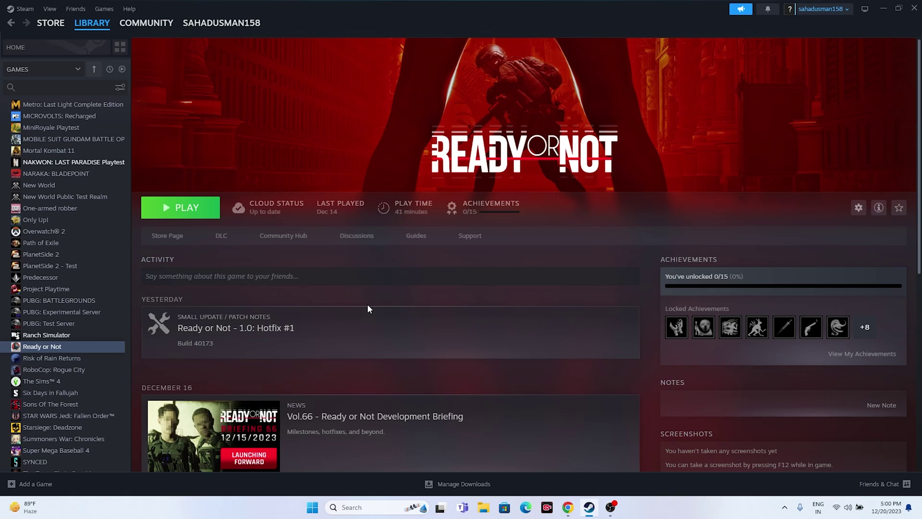
{"action": "key", "text": "super+s"}
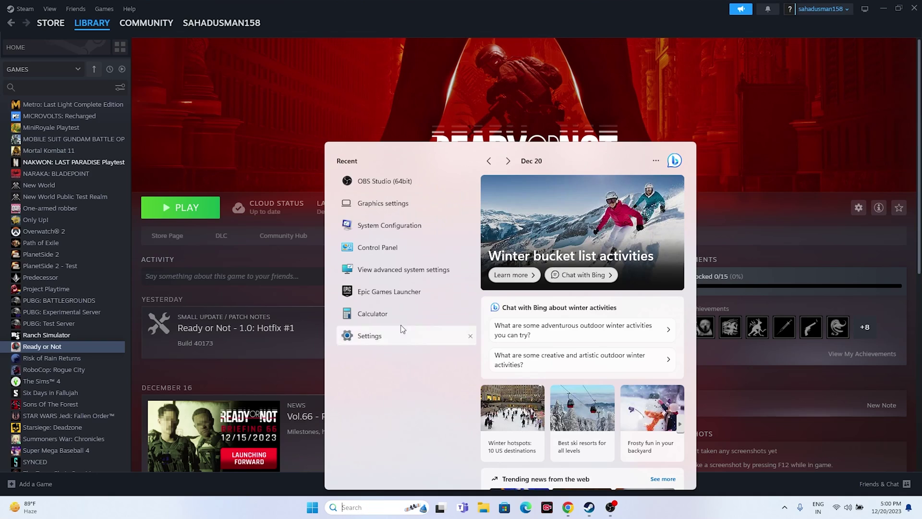
{"action": "left_click", "coordinate": [411, 268]}
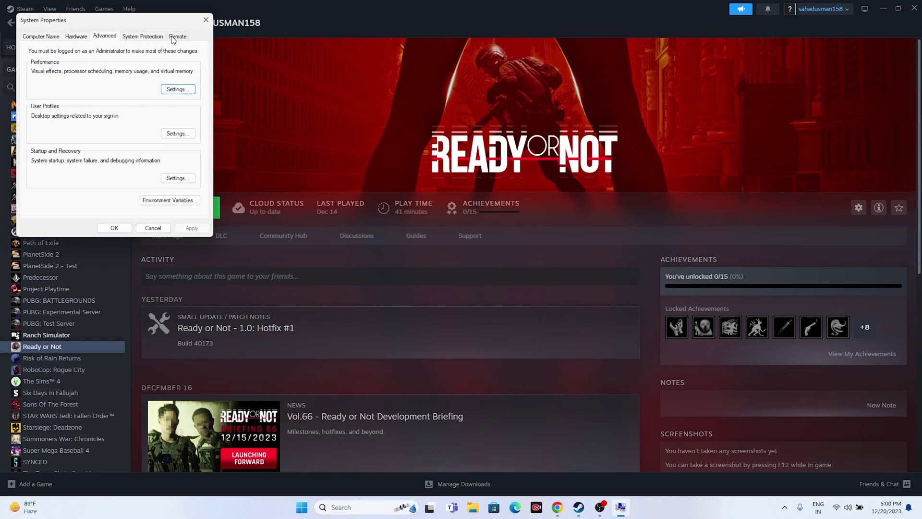
{"action": "left_click_drag", "start_coordinate": [166, 25], "coordinate": [505, 104]}
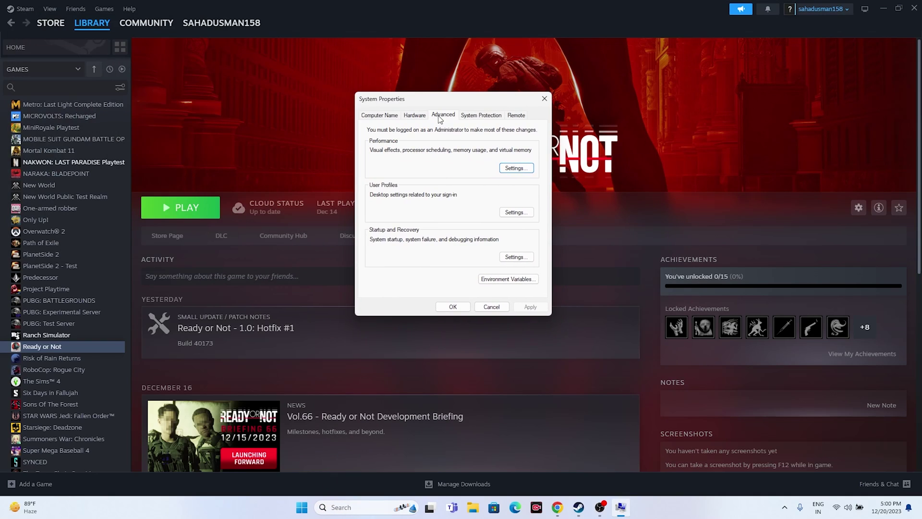
{"action": "left_click", "coordinate": [518, 168]}
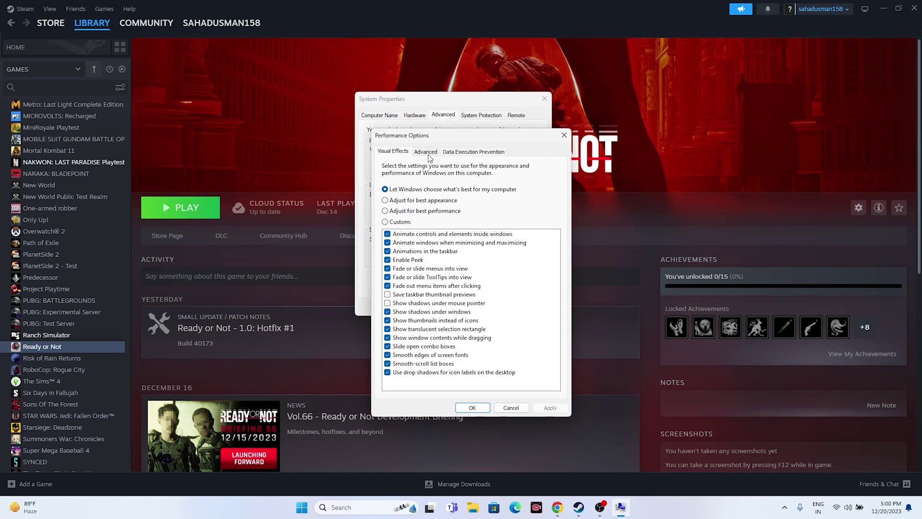
{"action": "left_click", "coordinate": [428, 154]}
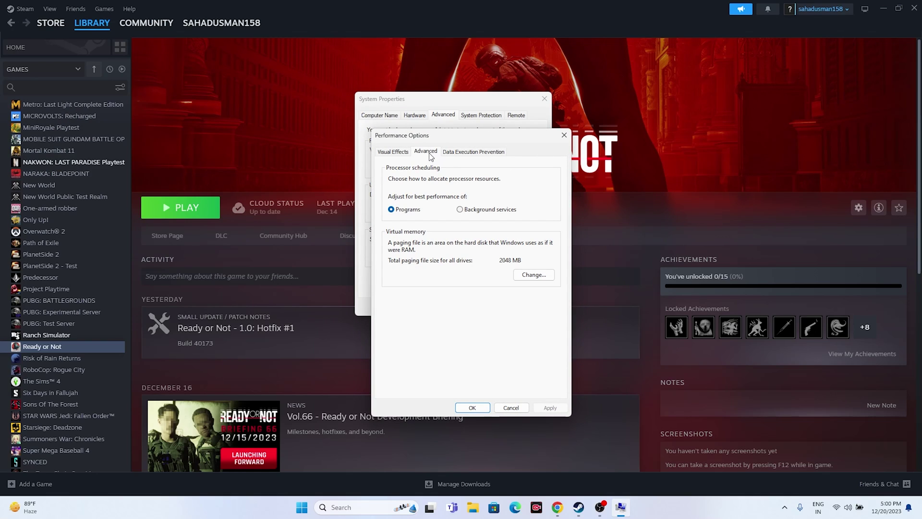
{"action": "left_click", "coordinate": [533, 275]}
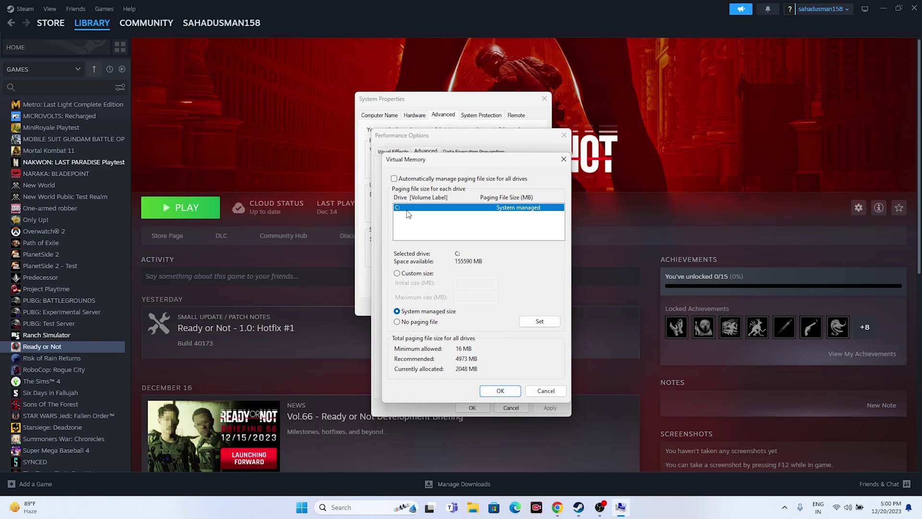
{"action": "left_click", "coordinate": [401, 273]}
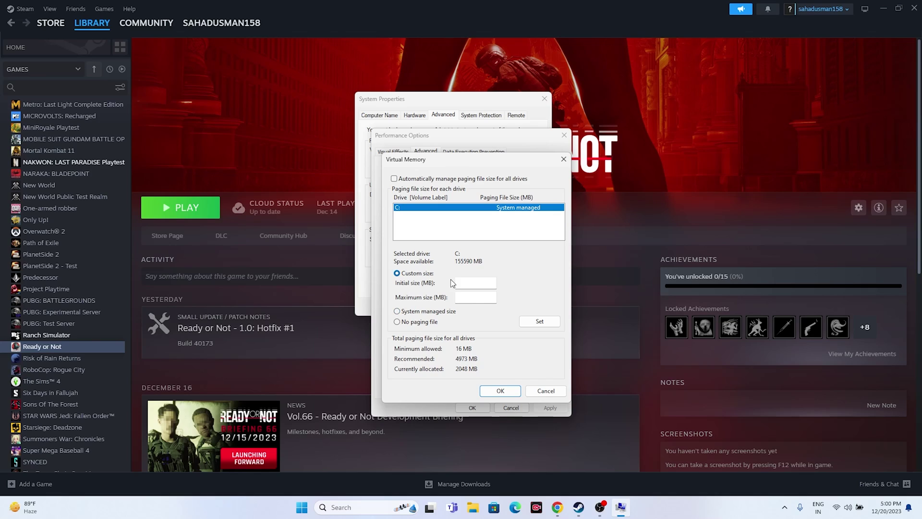
{"action": "left_click", "coordinate": [464, 282]}
Open Calculator beside the virtual memory dialog and multiply 32 by 1024 for the initial paging file size
{"action": "left_click", "coordinate": [349, 507]}
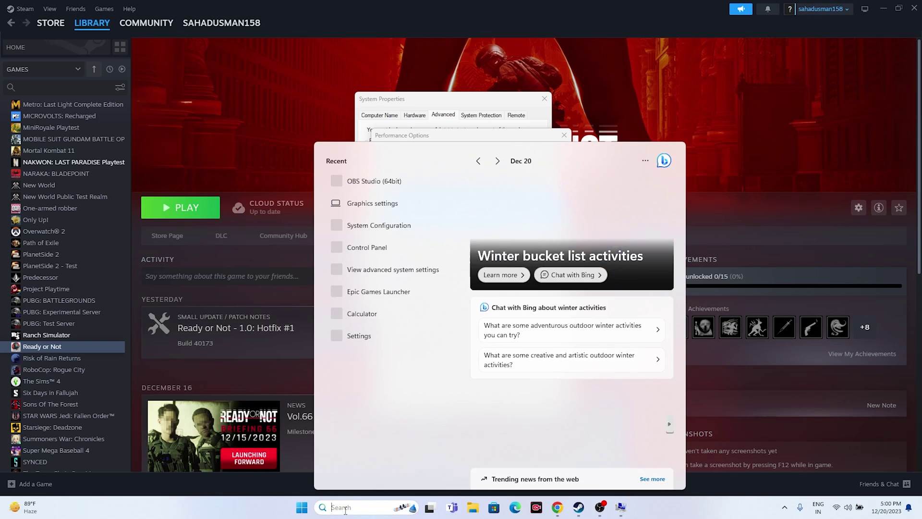
{"action": "left_click", "coordinate": [385, 313]}
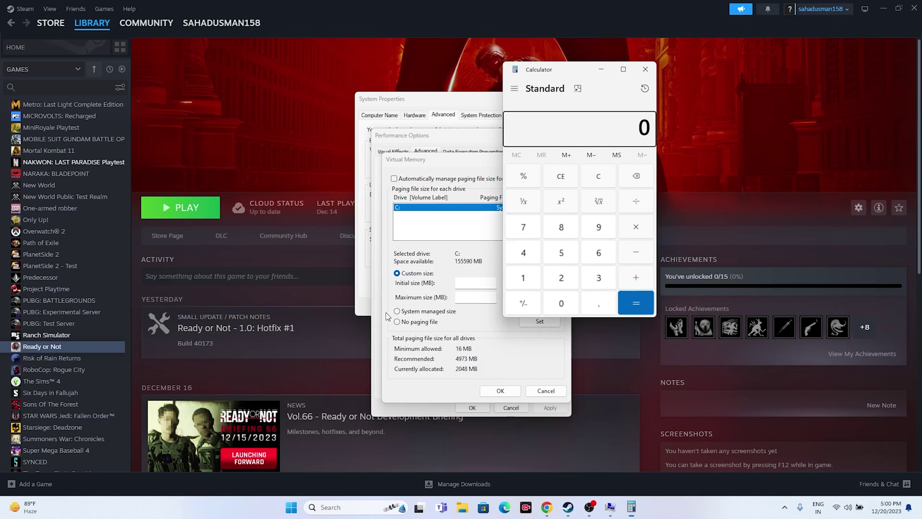
{"action": "left_click_drag", "start_coordinate": [561, 65], "coordinate": [713, 77]}
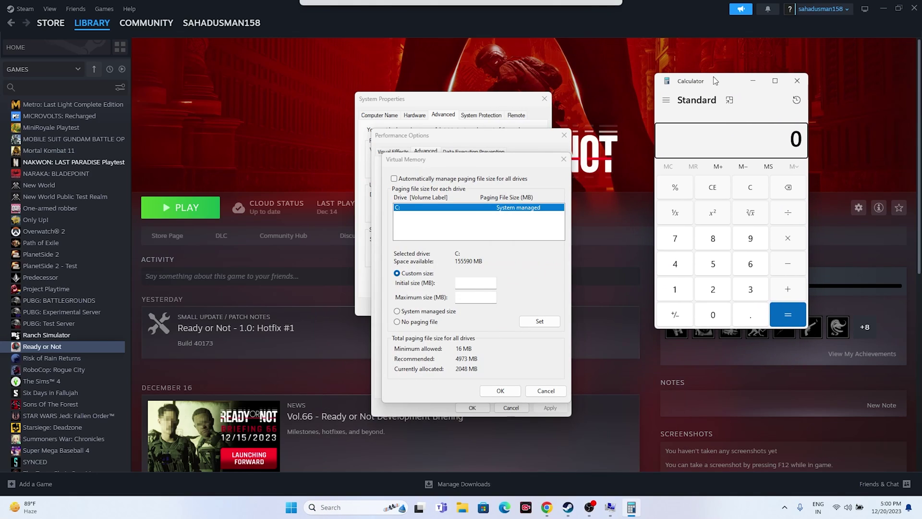
{"action": "left_click", "coordinate": [751, 289]}
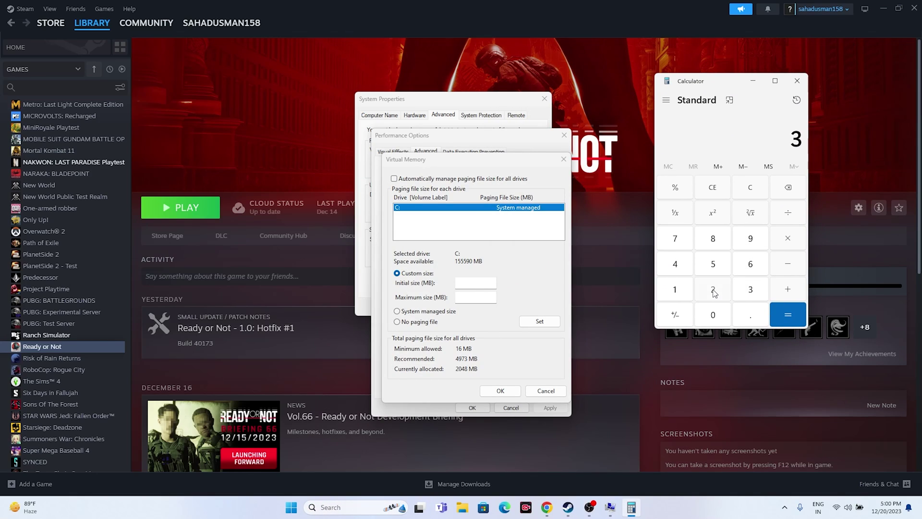
{"action": "left_click", "coordinate": [713, 290]}
{"action": "left_click", "coordinate": [789, 236]}
{"action": "type", "text": "1024"}
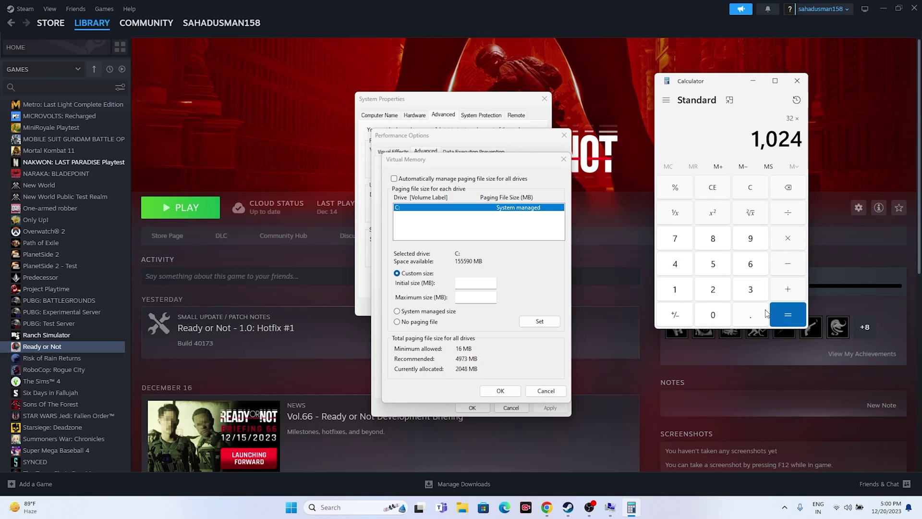
{"action": "left_click", "coordinate": [780, 314]}
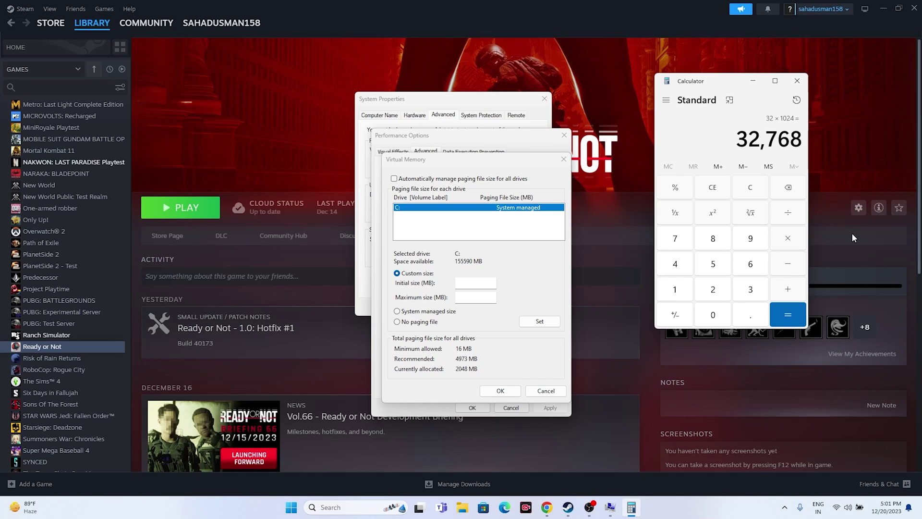
Multiply the calculated initial size by 1.5 and copy the result from Calculator
{"action": "left_click", "coordinate": [789, 247]}
{"action": "left_click", "coordinate": [692, 292]}
{"action": "left_click", "coordinate": [751, 314]}
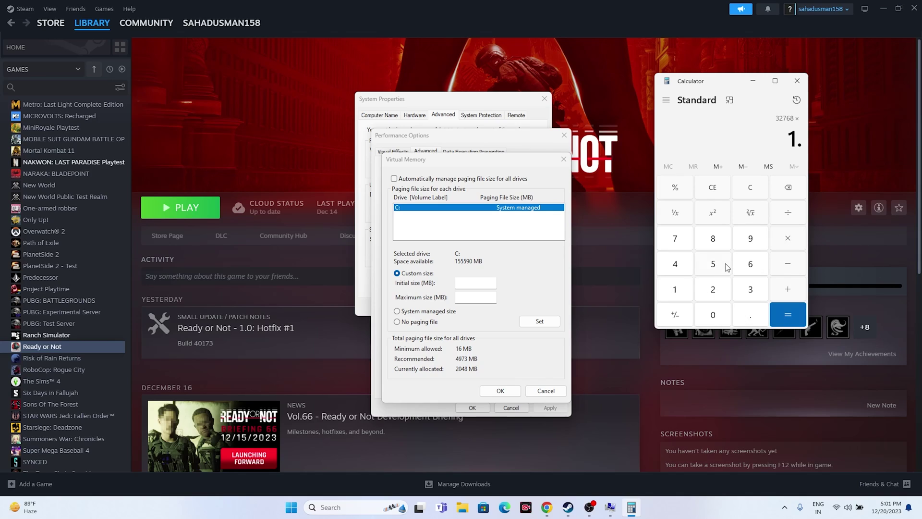
{"action": "left_click", "coordinate": [714, 264]}
{"action": "left_click", "coordinate": [788, 314]}
{"action": "left_click_drag", "start_coordinate": [746, 141], "coordinate": [809, 143]}
{"action": "right_click", "coordinate": [809, 144]}
{"action": "left_click", "coordinate": [797, 150]}
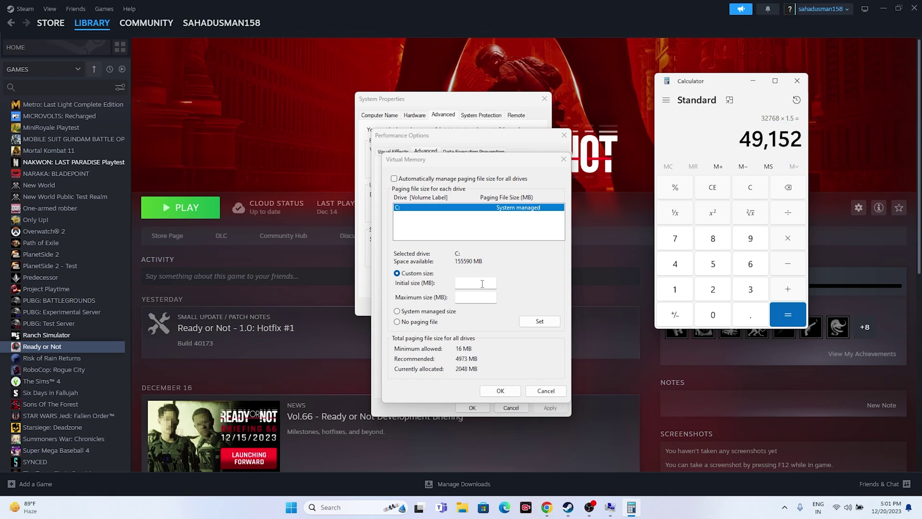
Paste the copied 49,152 MB as the custom initial size of drive C's paging file
{"action": "right_click", "coordinate": [482, 284]}
{"action": "left_click", "coordinate": [509, 323]}
{"action": "key", "text": "Tab"}
Clear Calculator and multiply 32 by 1024 and by 3 for the maximum paging file size
{"action": "left_click", "coordinate": [713, 187]}
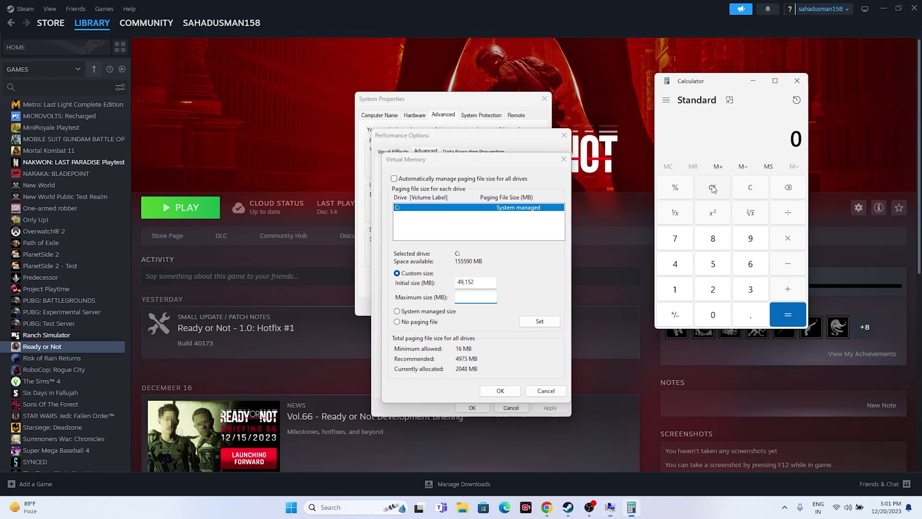
{"action": "left_click", "coordinate": [745, 292]}
{"action": "left_click", "coordinate": [717, 291]}
{"action": "left_click", "coordinate": [771, 243]}
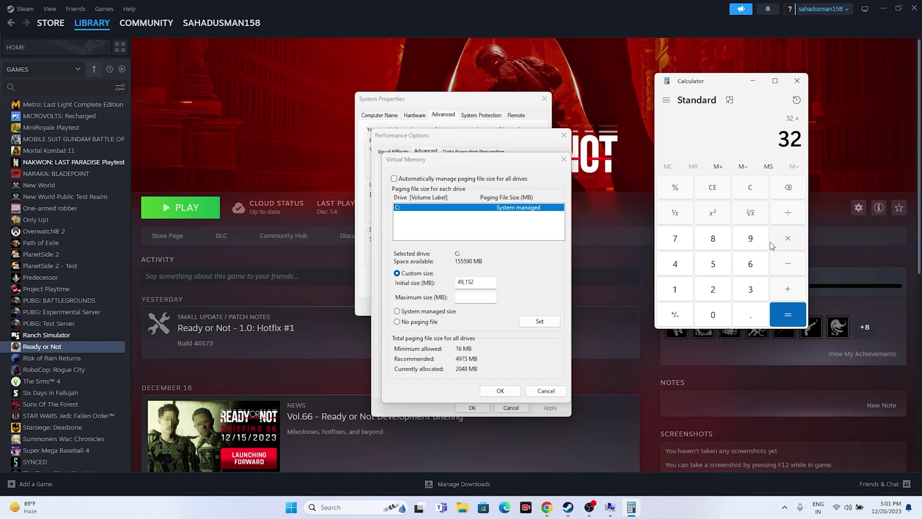
{"action": "left_click", "coordinate": [675, 289]}
{"action": "left_click", "coordinate": [713, 315]}
{"action": "left_click", "coordinate": [713, 289]}
{"action": "left_click", "coordinate": [675, 264]}
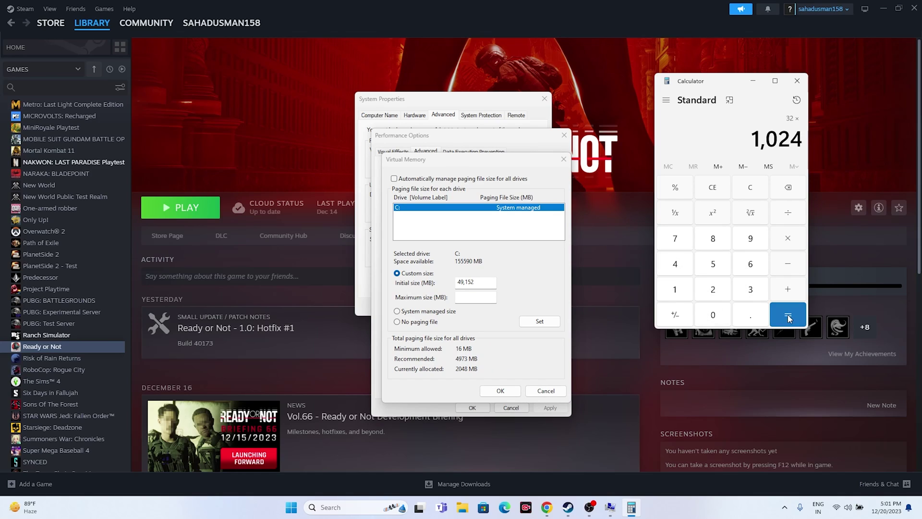
{"action": "left_click", "coordinate": [788, 315]}
{"action": "left_click", "coordinate": [787, 240]}
{"action": "left_click", "coordinate": [749, 290]}
{"action": "left_click", "coordinate": [788, 314]}
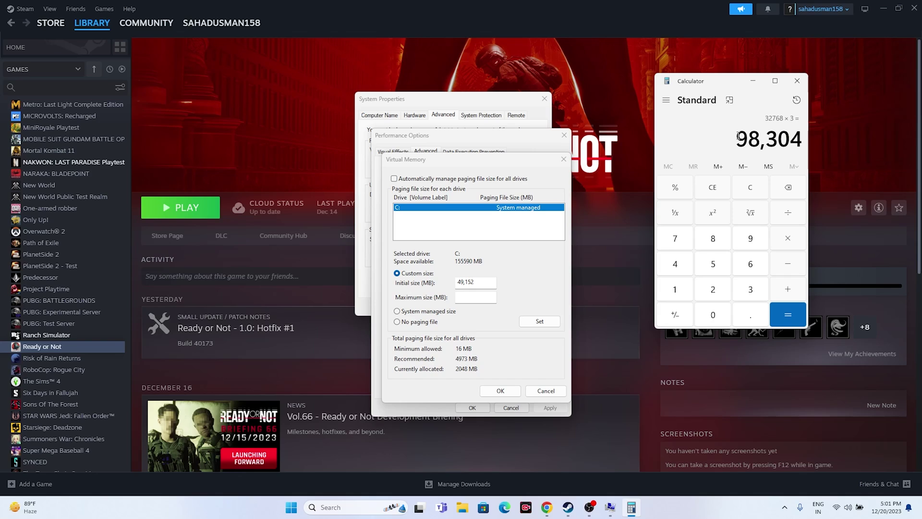
Copy the Calculator result and paste 98,304 MB as the maximum size of the paging file
{"action": "left_click_drag", "start_coordinate": [738, 137], "coordinate": [802, 139]}
{"action": "right_click", "coordinate": [792, 140]}
{"action": "left_click", "coordinate": [814, 157]}
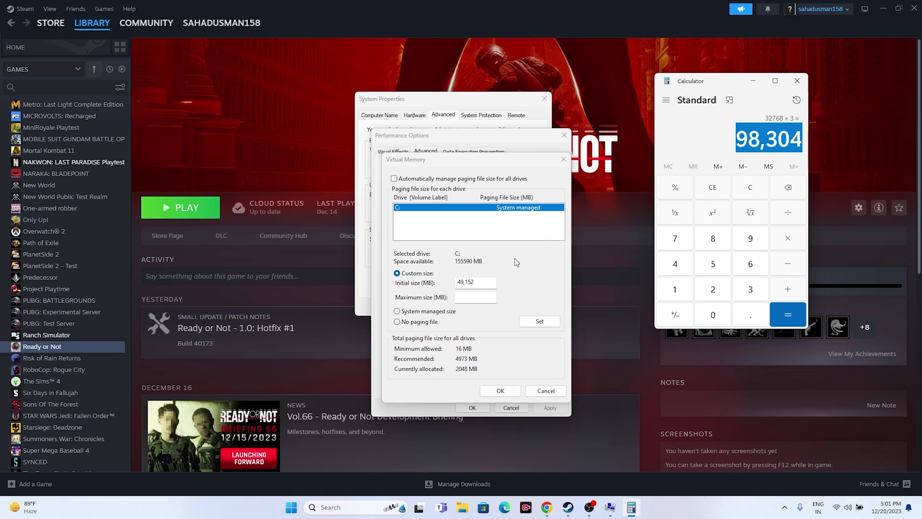
{"action": "right_click", "coordinate": [498, 295]}
{"action": "left_click", "coordinate": [506, 344]}
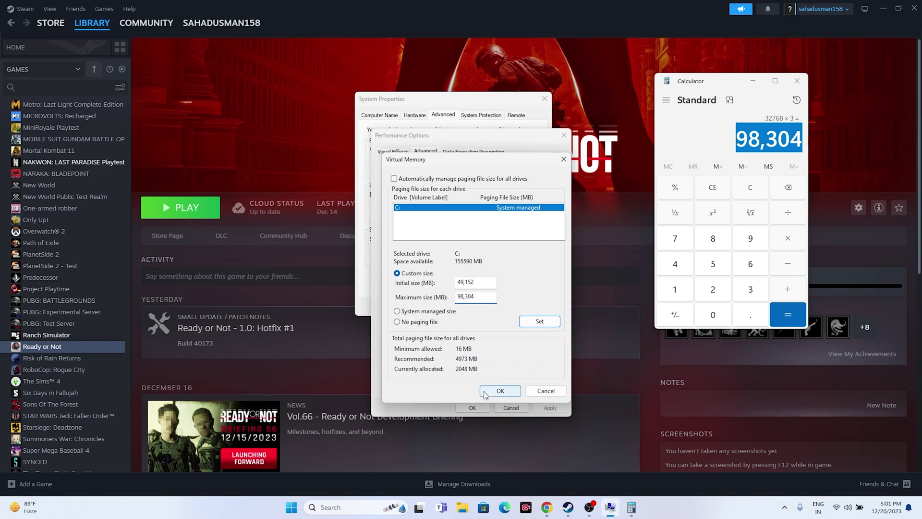
Confirm the virtual memory and performance settings, and close System Properties and Calculator
{"action": "left_click", "coordinate": [500, 391]}
{"action": "left_click", "coordinate": [473, 407]}
{"action": "left_click", "coordinate": [544, 98]}
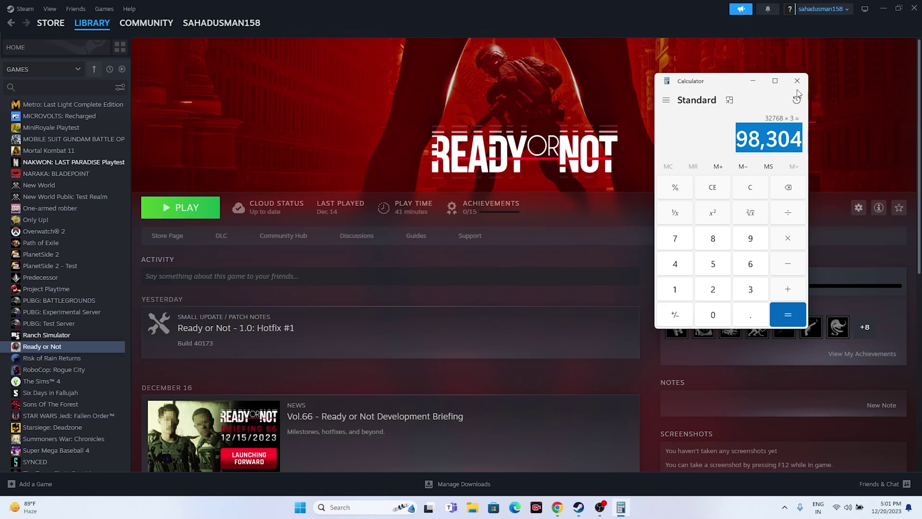
{"action": "left_click", "coordinate": [796, 82]}
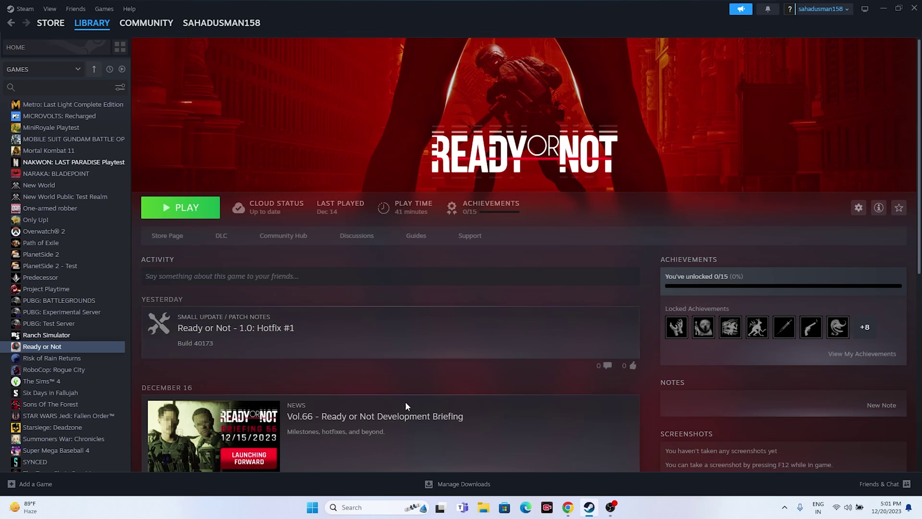
Open Settings, check the Windows Update page for the update status, and close Settings
{"action": "left_click", "coordinate": [356, 507]}
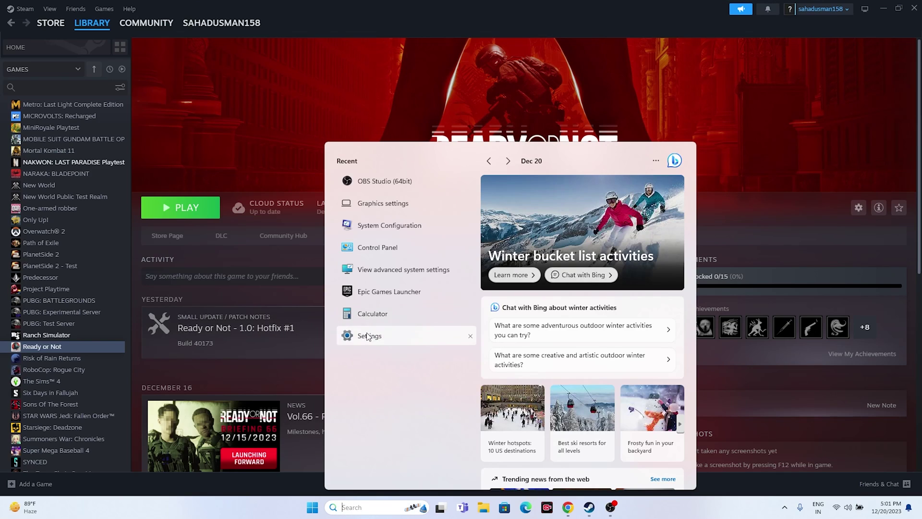
{"action": "left_click", "coordinate": [368, 336]}
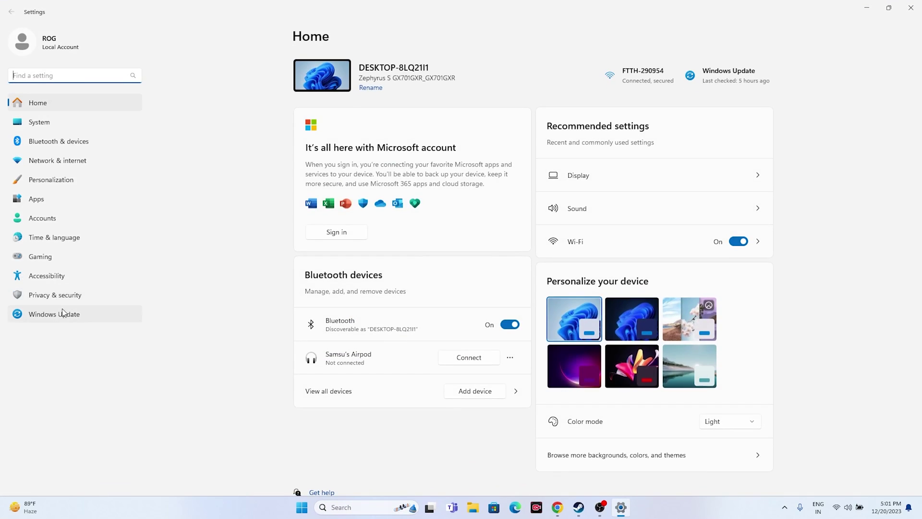
{"action": "left_click", "coordinate": [63, 313]}
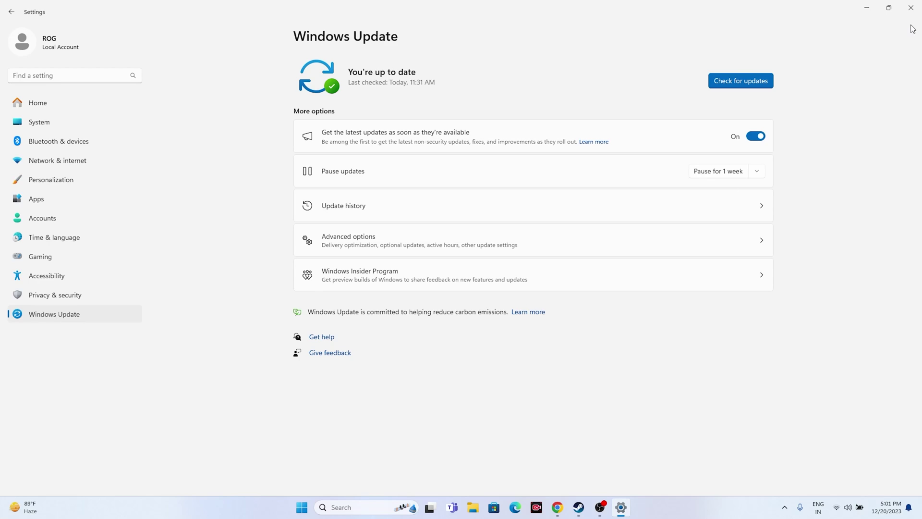
{"action": "left_click", "coordinate": [912, 8]}
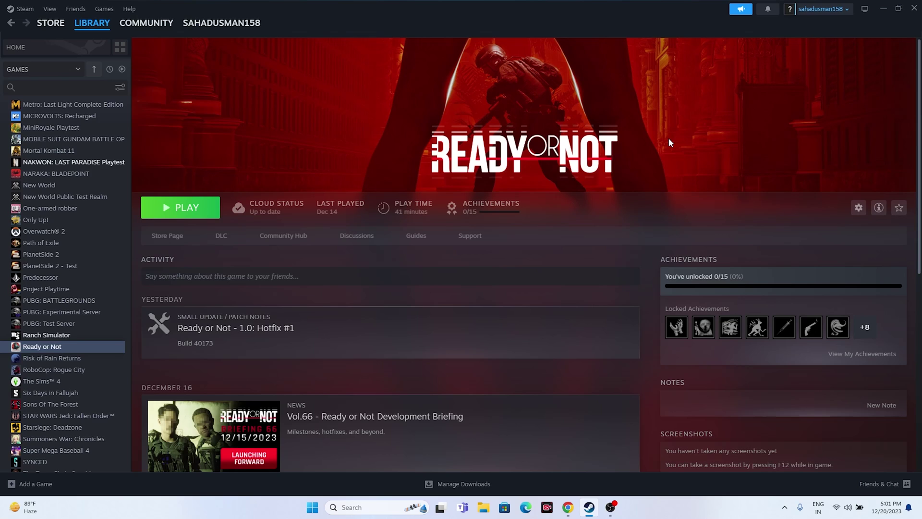
Switch to Chrome and bring up the AMD and NVIDIA driver pages, ending on NVIDIA's GeForce Drivers
{"action": "left_click", "coordinate": [568, 508]}
{"action": "key", "text": "ctrl+Tab"}
{"action": "key", "text": "ctrl+Tab"}
{"action": "key", "text": "ctrl+Tab"}
{"action": "key", "text": "ctrl+Tab"}
{"action": "key", "text": "ctrl+Tab"}
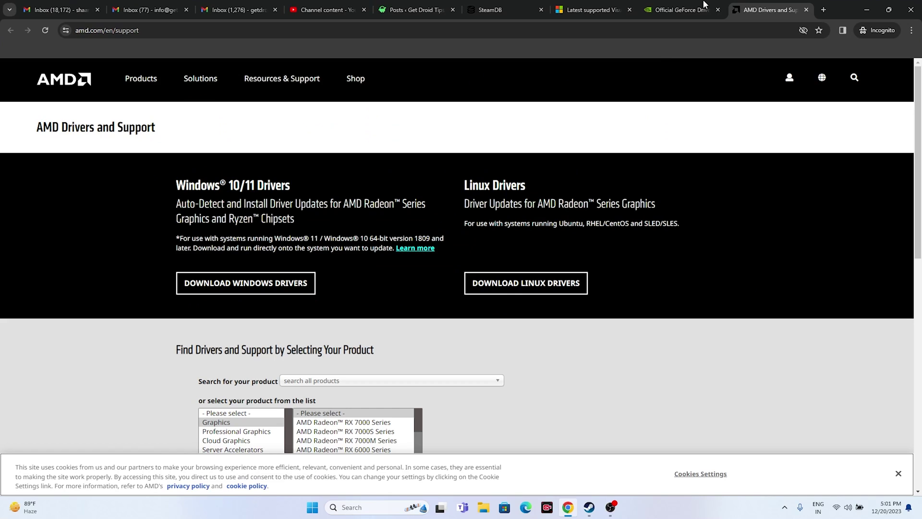
{"action": "left_click", "coordinate": [705, 6]}
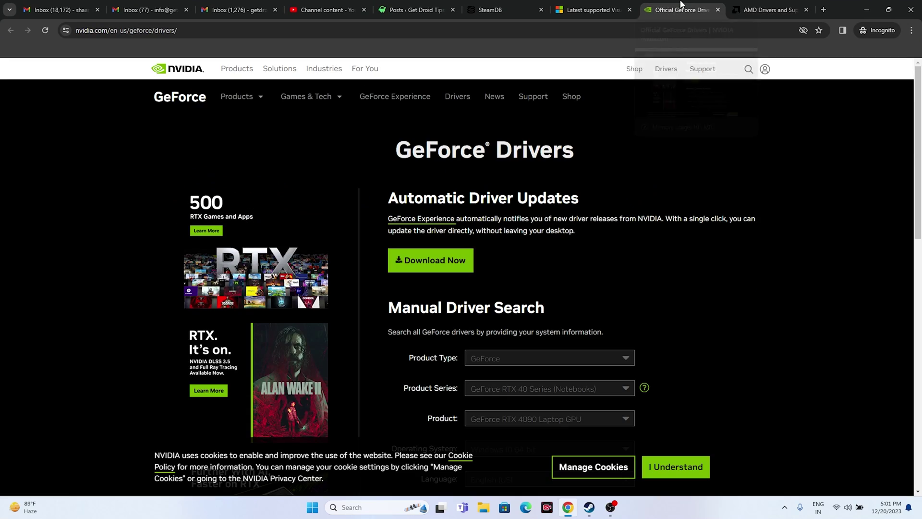
{"action": "left_click", "coordinate": [753, 6]}
{"action": "left_click", "coordinate": [692, 6]}
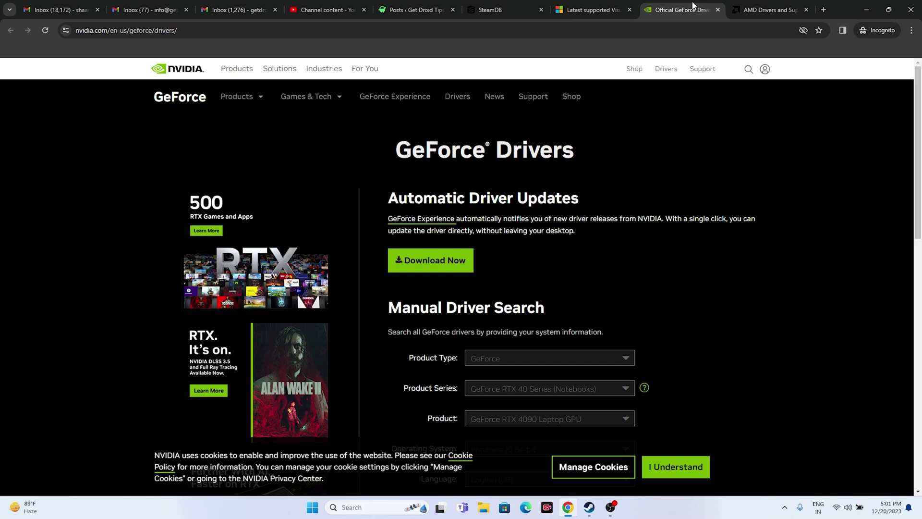
Search NVIDIA's drivers for GeForce, GeForce RTX 40 Series, NVIDIA GeForce RTX 4080 and Windows 11, and examine the newest version listed
{"action": "scroll", "coordinate": [768, 207], "scroll_direction": "down", "scroll_amount": 2}
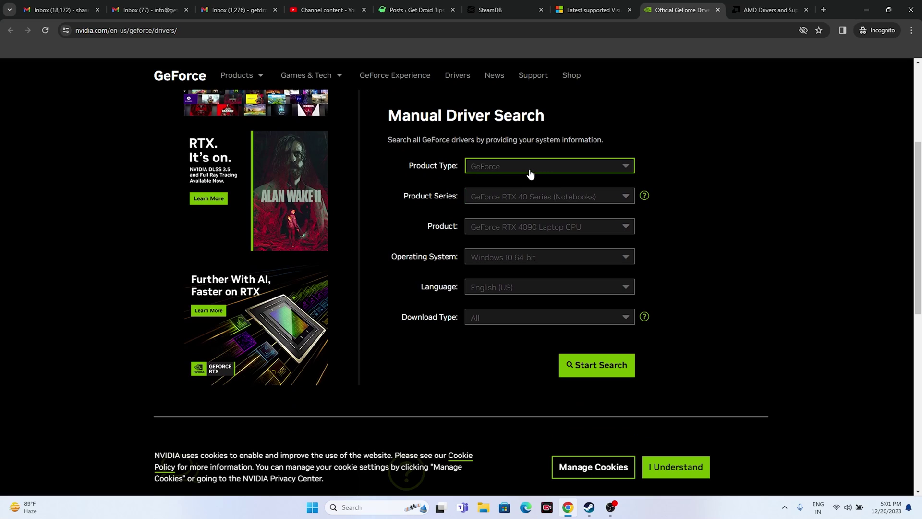
{"action": "left_click", "coordinate": [530, 174]}
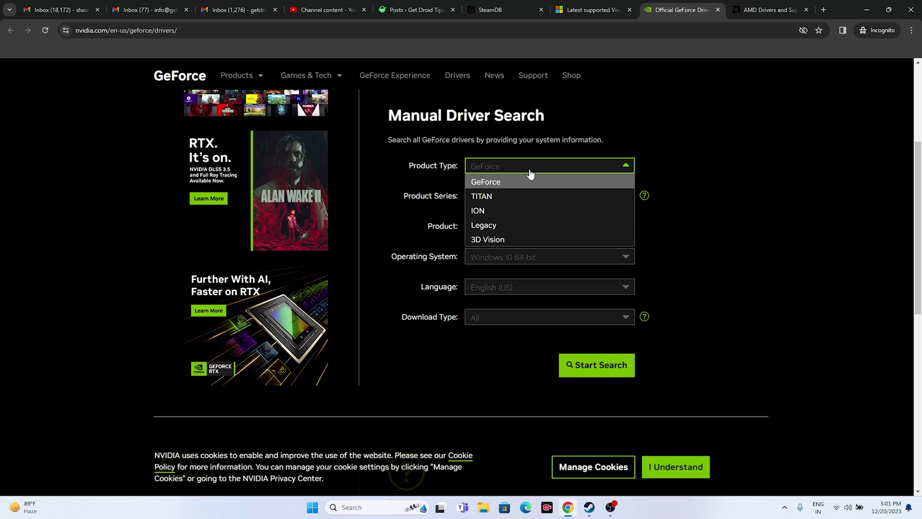
{"action": "left_click", "coordinate": [525, 181]}
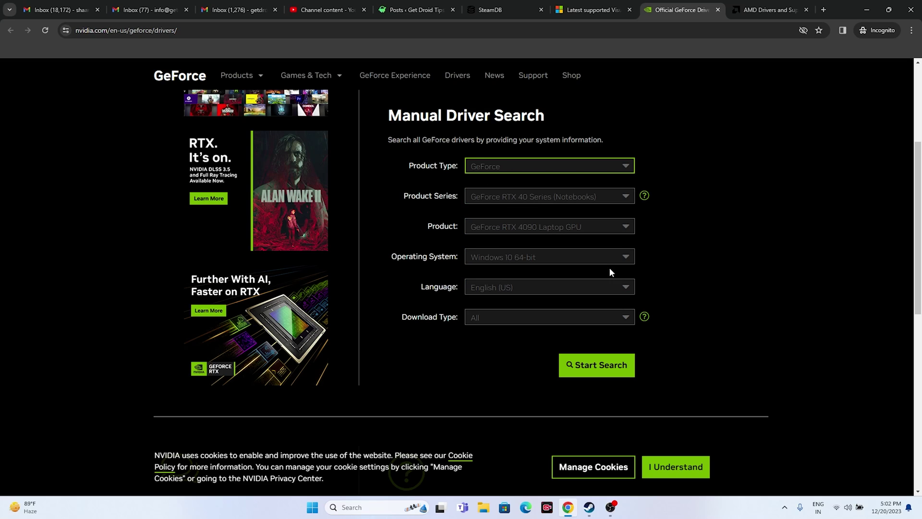
{"action": "left_click", "coordinate": [514, 196]}
{"action": "left_click", "coordinate": [516, 233]}
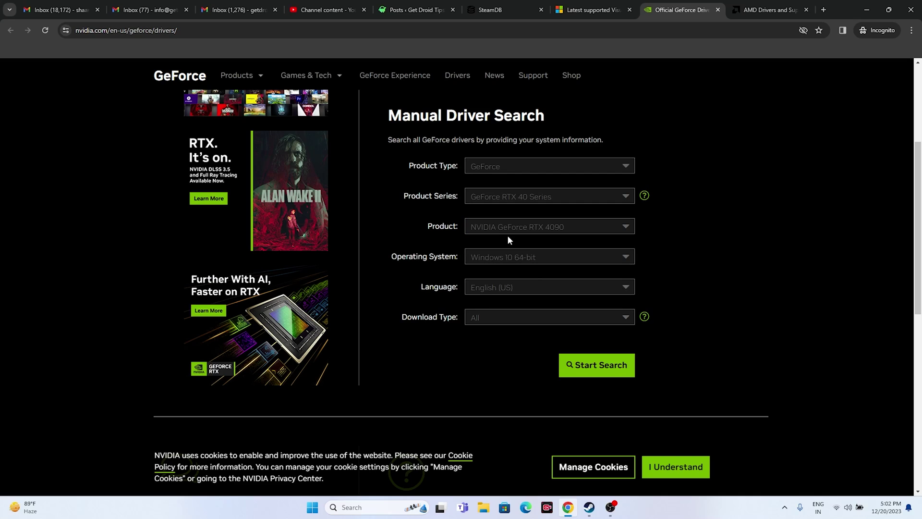
{"action": "left_click", "coordinate": [509, 230]}
{"action": "left_click", "coordinate": [526, 256]}
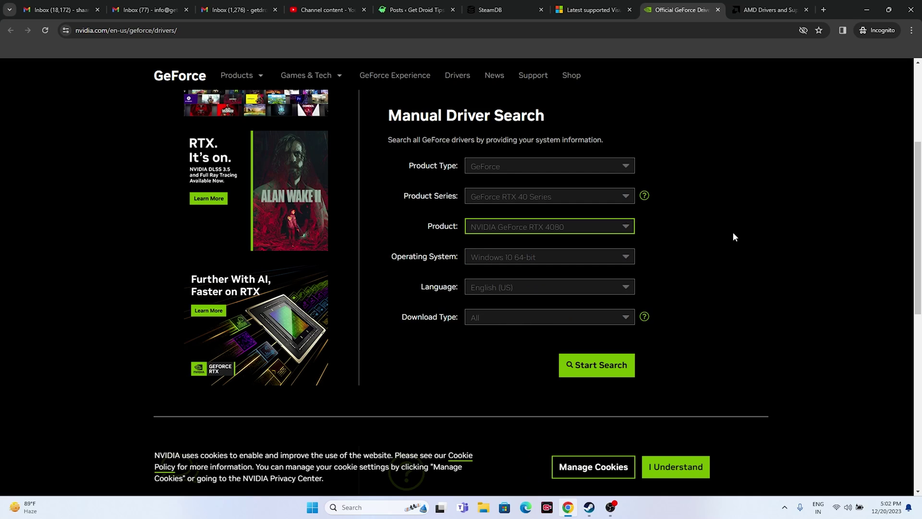
{"action": "left_click", "coordinate": [521, 259]}
{"action": "left_click", "coordinate": [519, 288]}
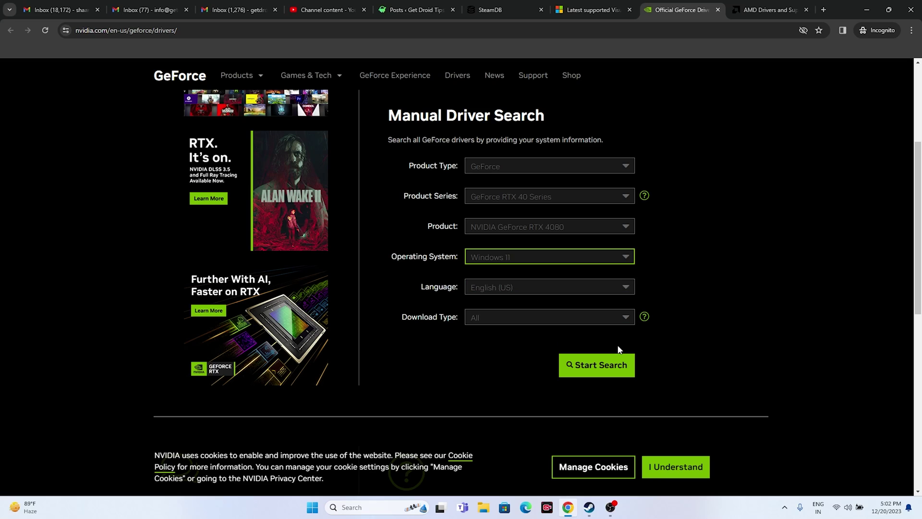
{"action": "left_click", "coordinate": [598, 365]}
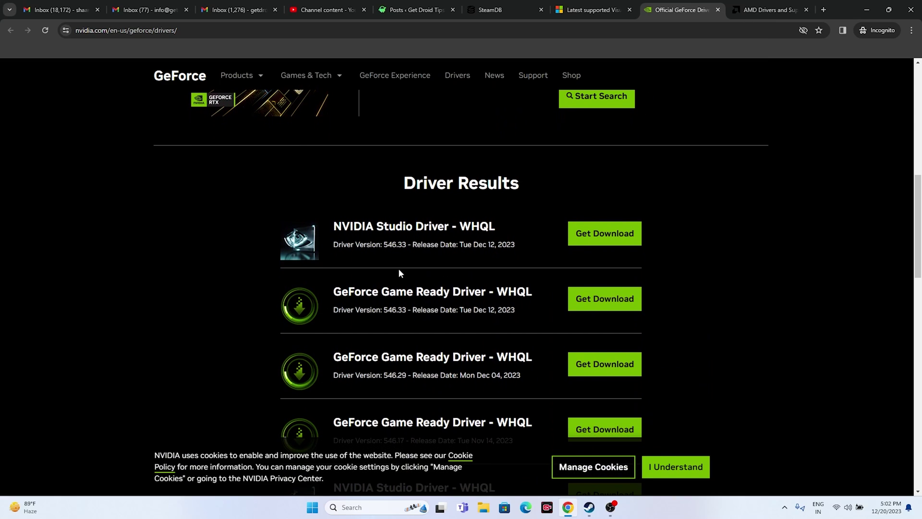
{"action": "left_click_drag", "start_coordinate": [384, 245], "coordinate": [407, 245]}
Find the AMD driver page for Graphics, AMD Radeon RX 7000S Series, AMD Radeon RX 7600S
{"action": "left_click", "coordinate": [777, 6]}
{"action": "scroll", "coordinate": [331, 199], "scroll_direction": "down", "scroll_amount": 3}
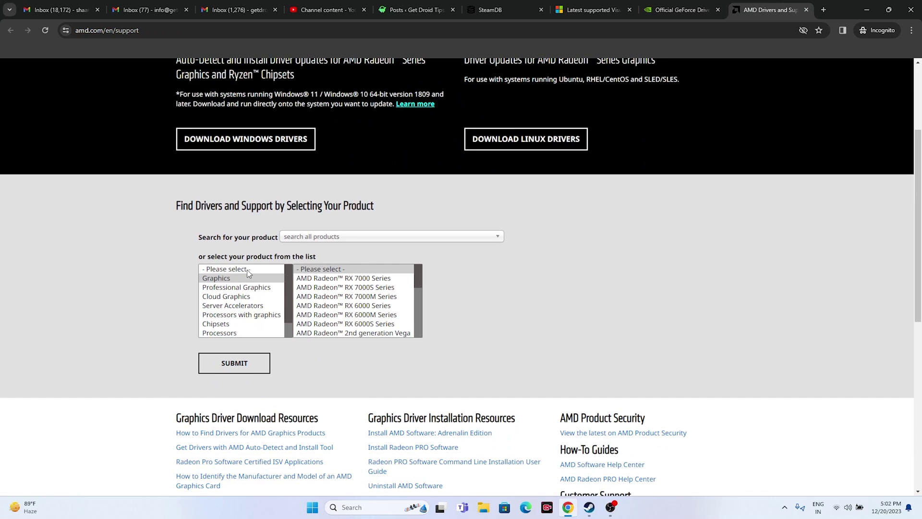
{"action": "left_click", "coordinate": [243, 277]}
{"action": "left_click", "coordinate": [345, 287]}
{"action": "left_click", "coordinate": [441, 278]}
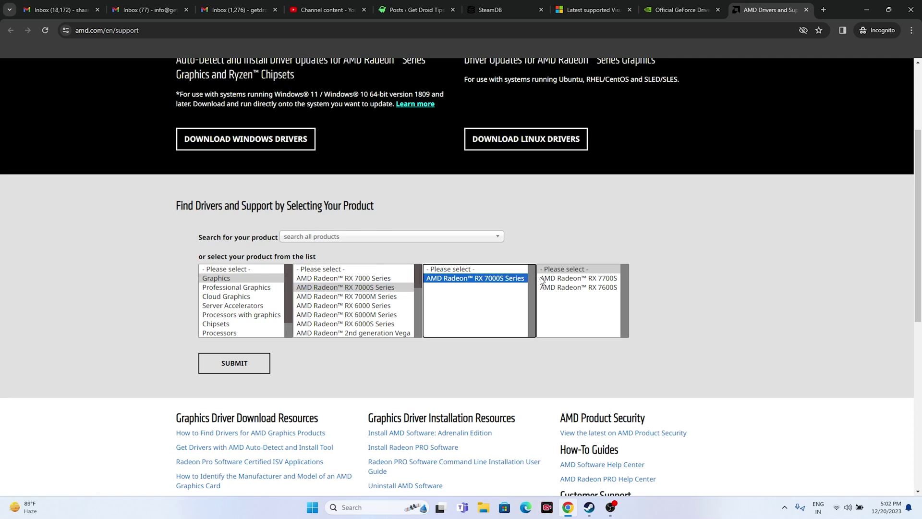
{"action": "left_click", "coordinate": [552, 287]}
{"action": "left_click", "coordinate": [247, 369]}
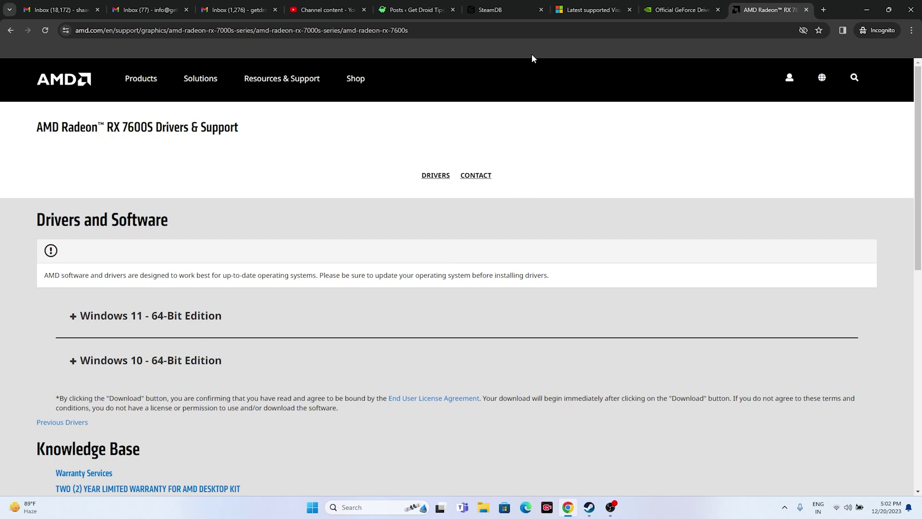
Examine the Visual C++ Redistributable download links on Microsoft's page and minimize Chrome
{"action": "left_click", "coordinate": [570, 6]}
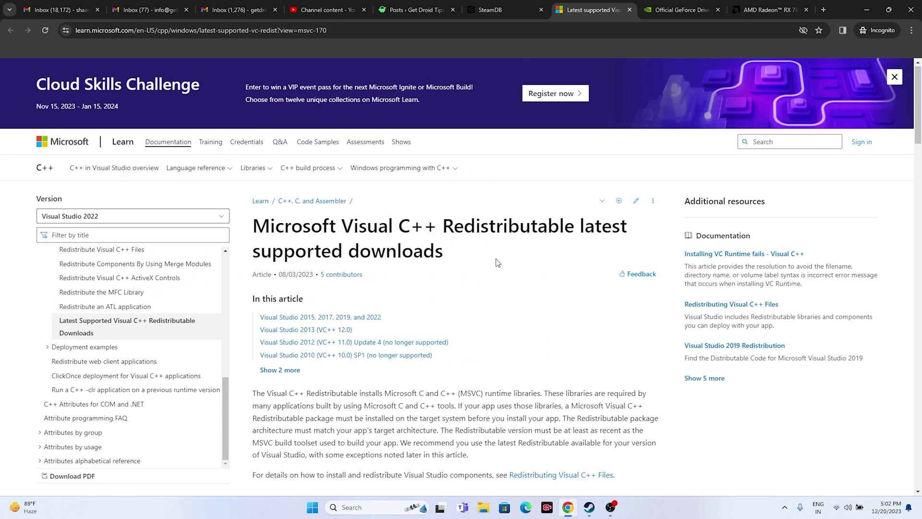
{"action": "scroll", "coordinate": [497, 262], "scroll_direction": "down", "scroll_amount": 2}
{"action": "scroll", "coordinate": [497, 262], "scroll_direction": "down", "scroll_amount": 8}
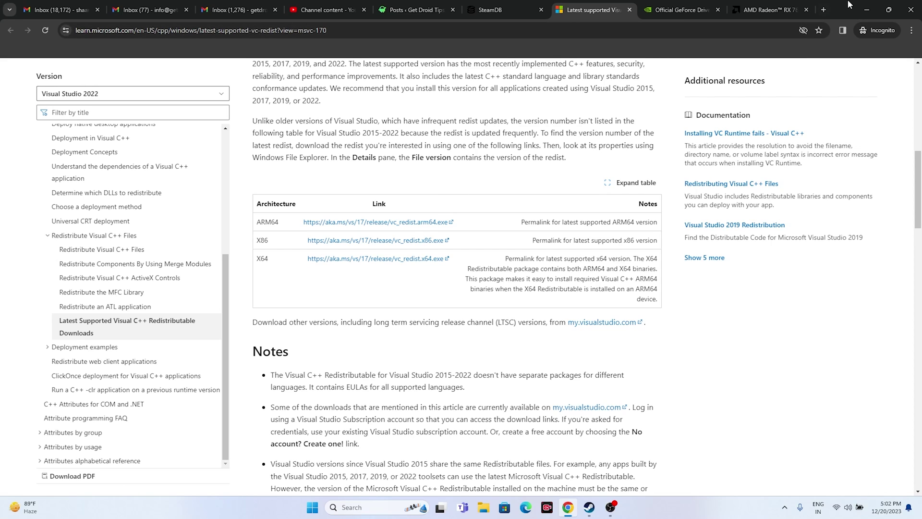
{"action": "left_click", "coordinate": [863, 7]}
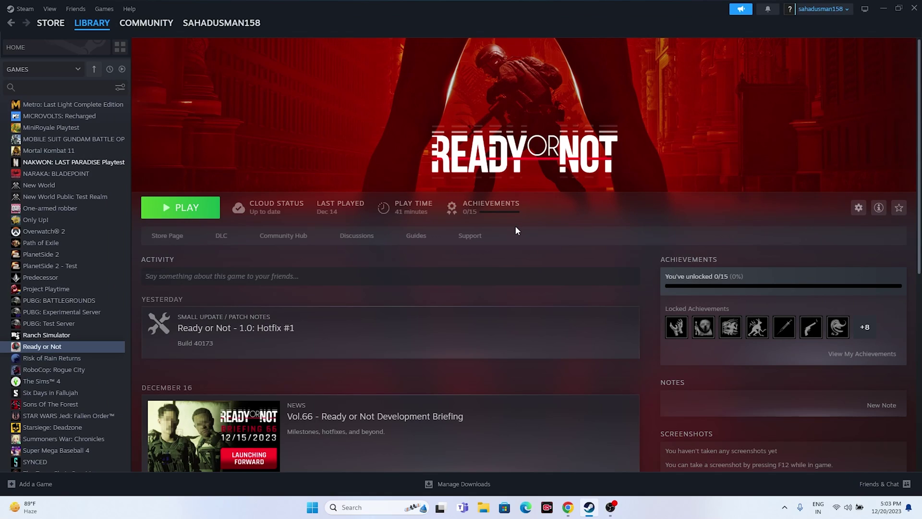
Show the Uninstall option for Ready or Not in Steam without choosing it, and open This PC in File Explorer
{"action": "right_click", "coordinate": [71, 347]}
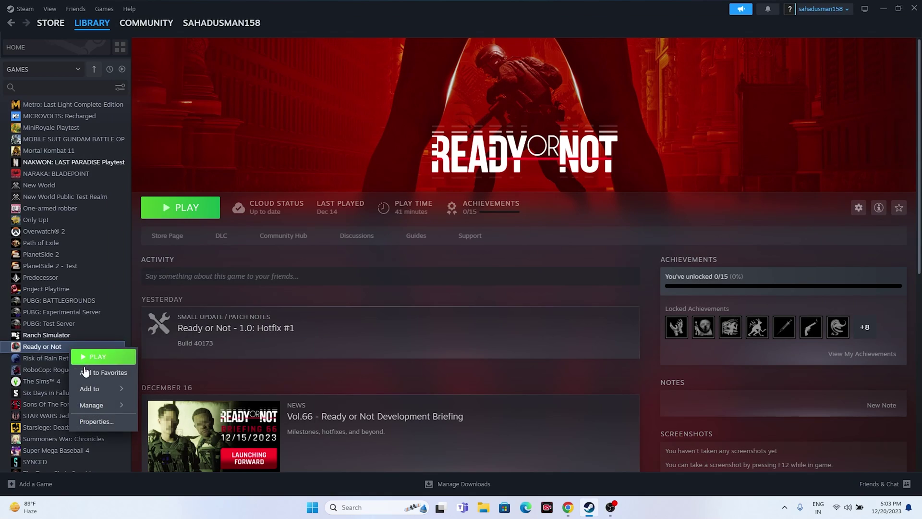
{"action": "mouse_move", "coordinate": [90, 406]}
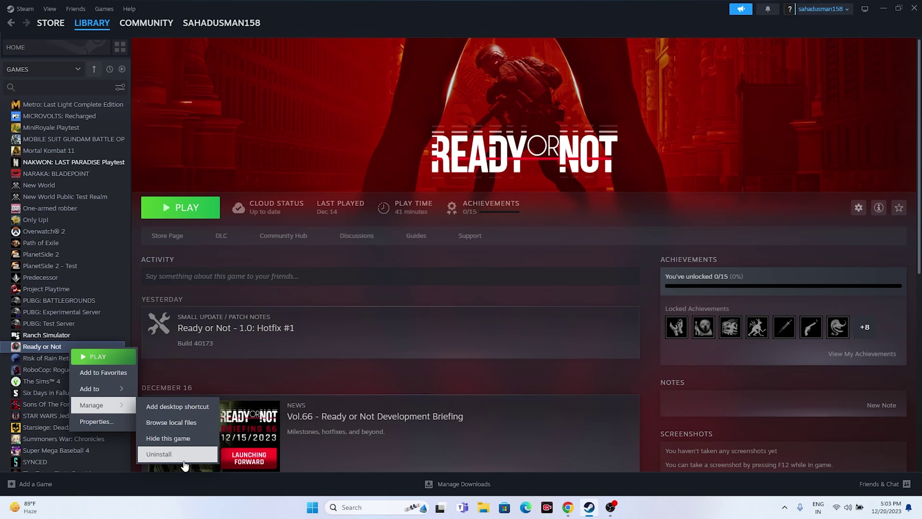
{"action": "left_click", "coordinate": [438, 370]}
{"action": "left_click", "coordinate": [484, 508]}
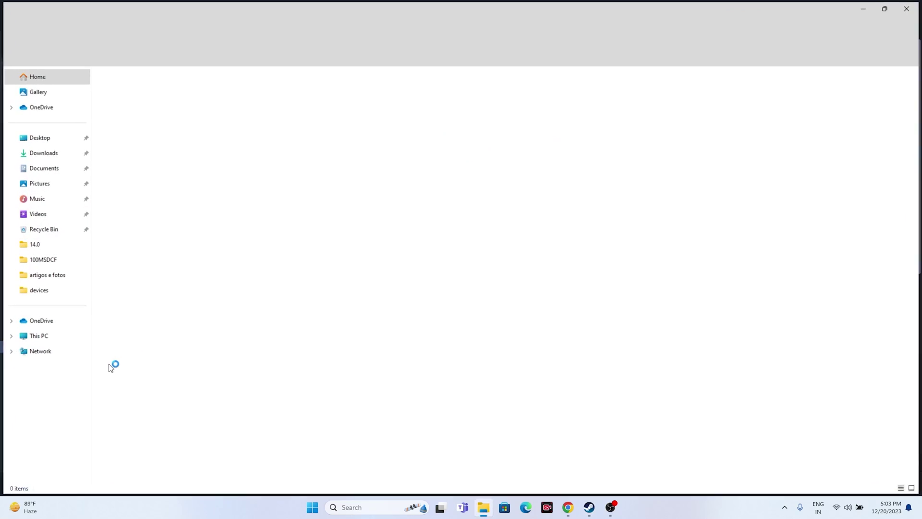
{"action": "left_click", "coordinate": [54, 337]}
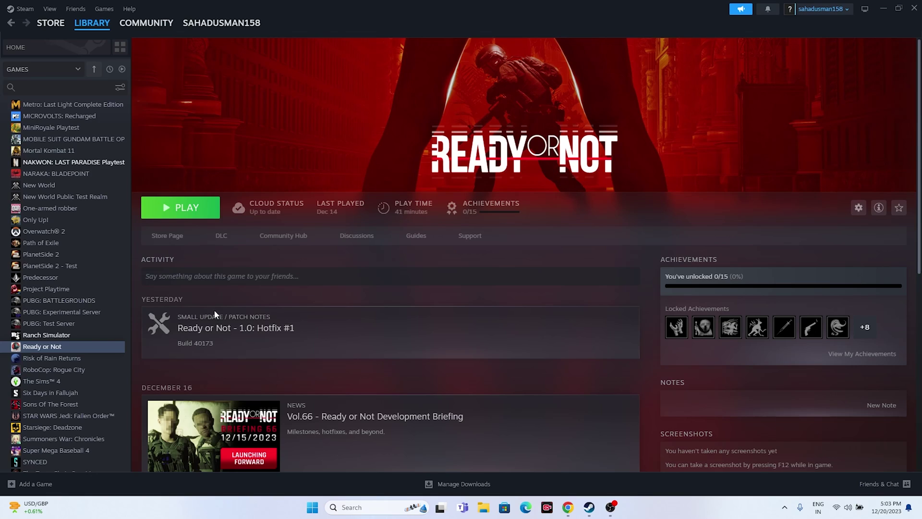
Verify the integrity of Ready or Not's installed files from its Steam properties and close the properties
{"action": "right_click", "coordinate": [47, 347]}
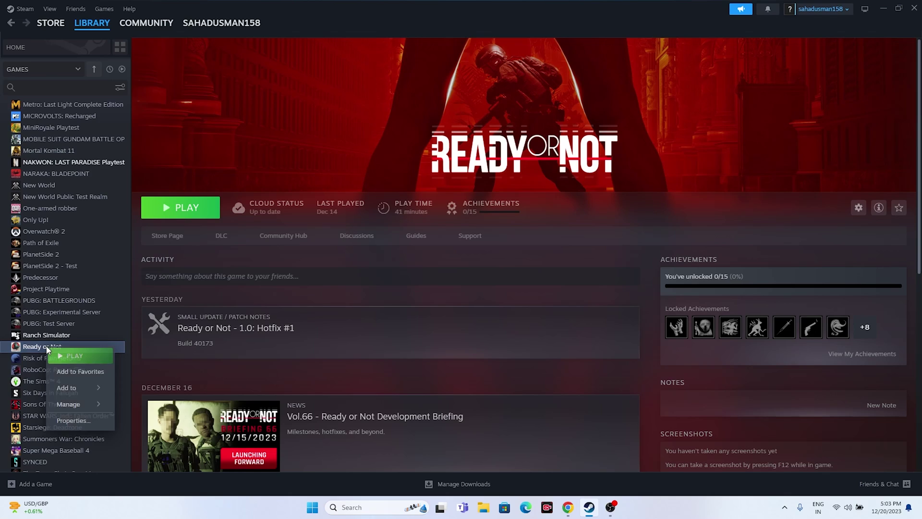
{"action": "left_click", "coordinate": [72, 419]}
{"action": "left_click", "coordinate": [321, 192]}
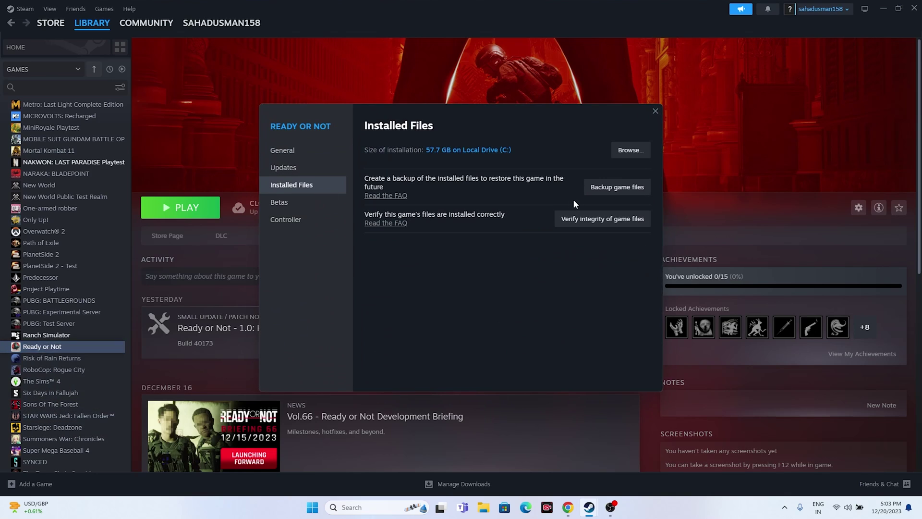
{"action": "left_click", "coordinate": [603, 223]}
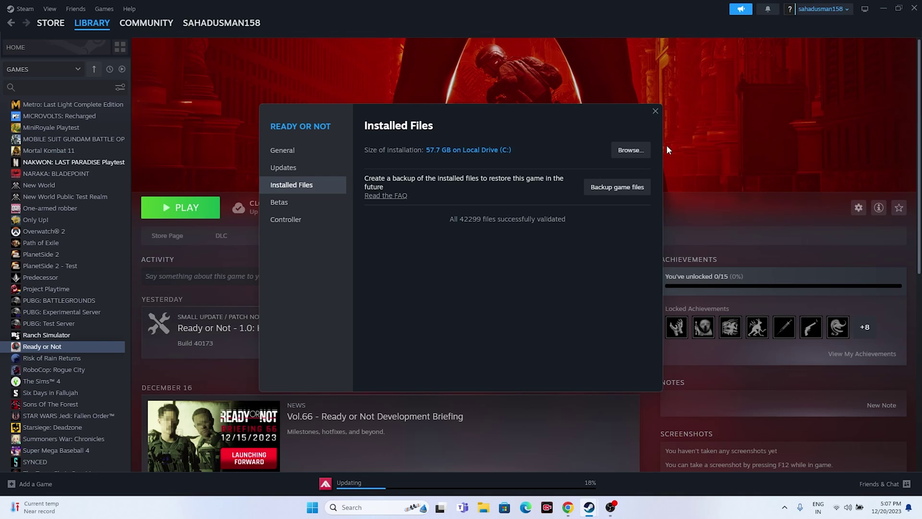
{"action": "left_click", "coordinate": [656, 111]}
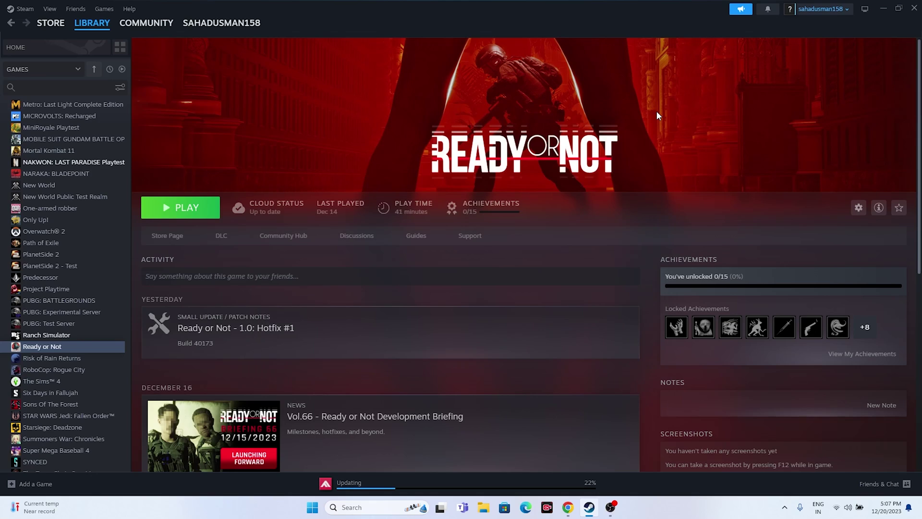